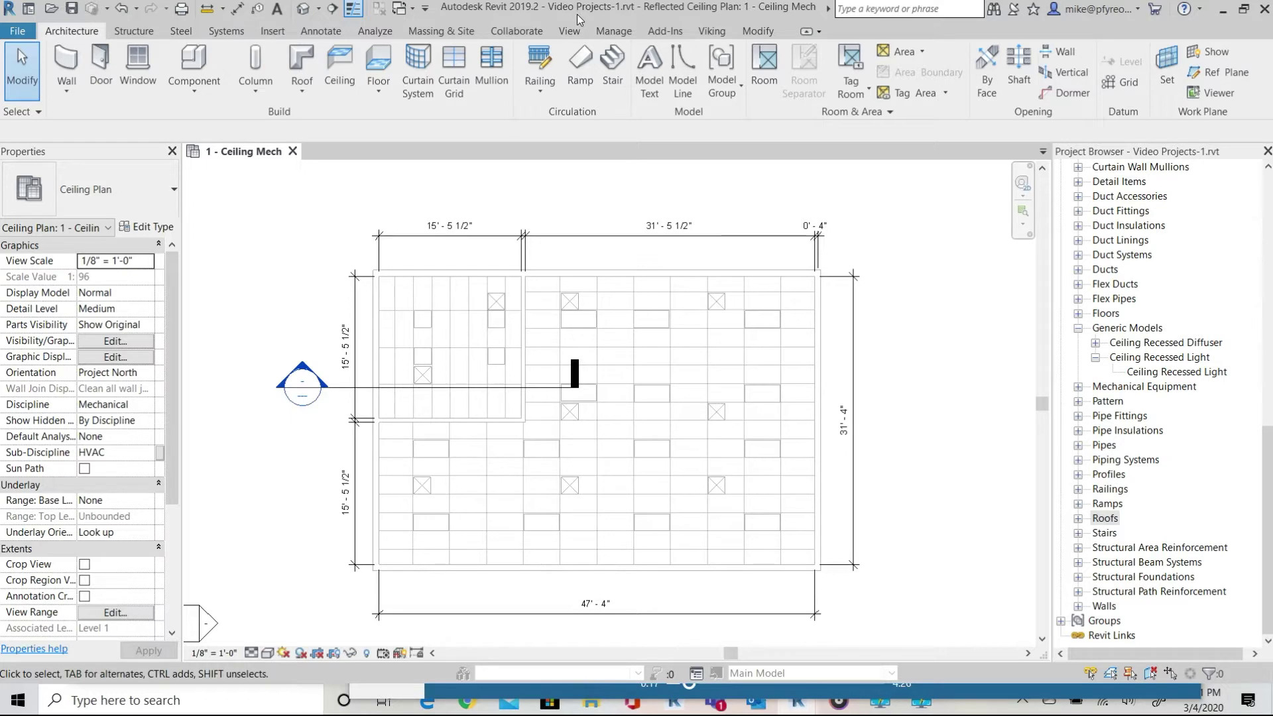
Show the Viking ribbon tools and launch the Viking Sprinkler Selector
click(712, 33)
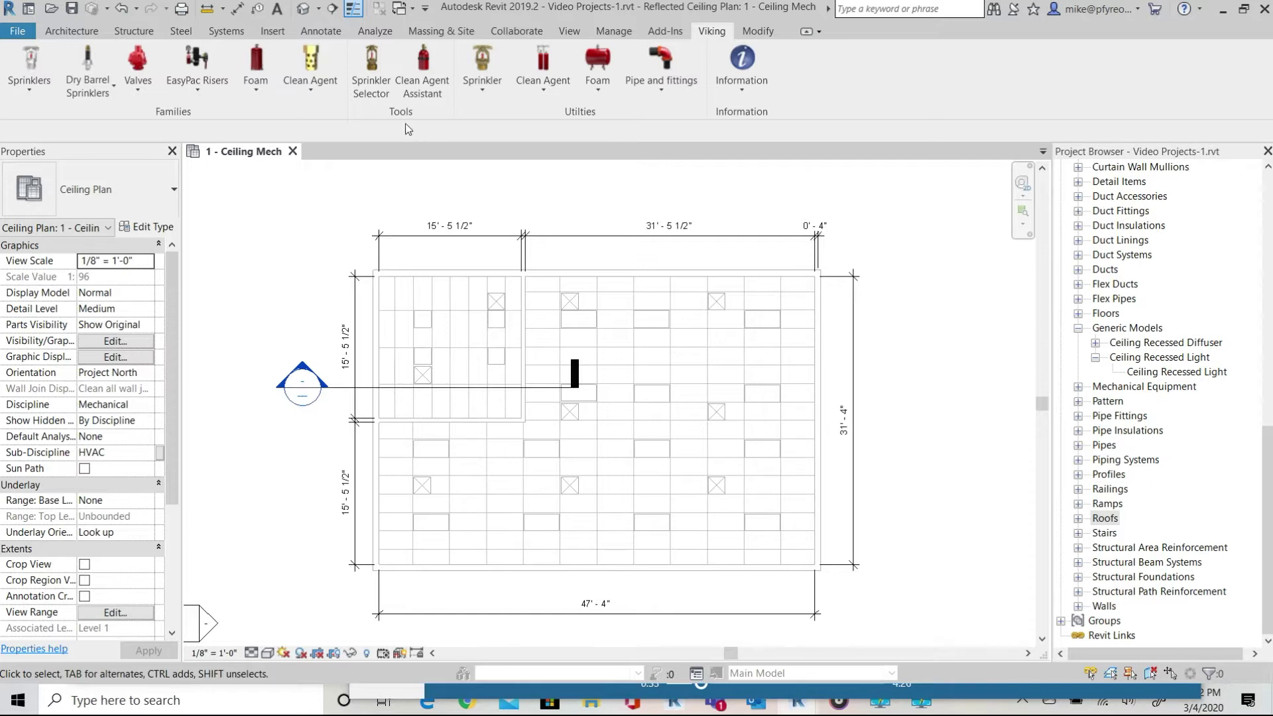
click(374, 72)
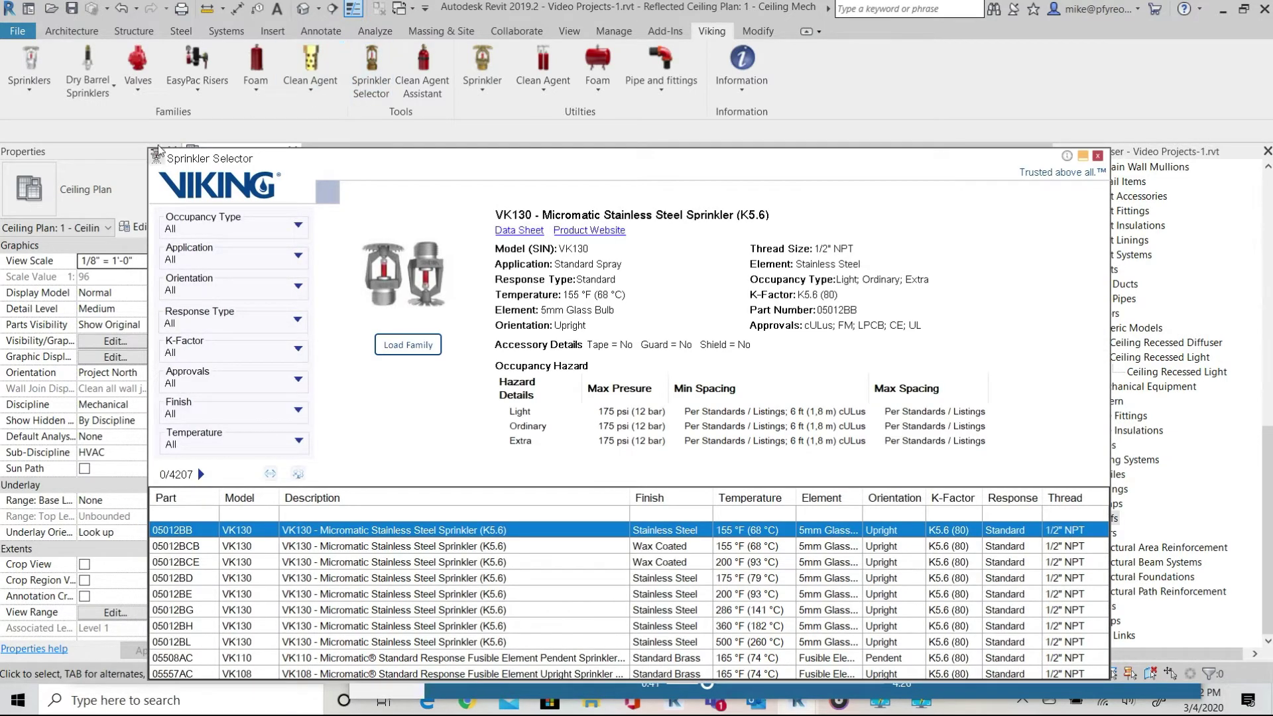
Filter the sprinkler list to Light occupancy, Extended Coverage application and Pendent orientation
click(297, 228)
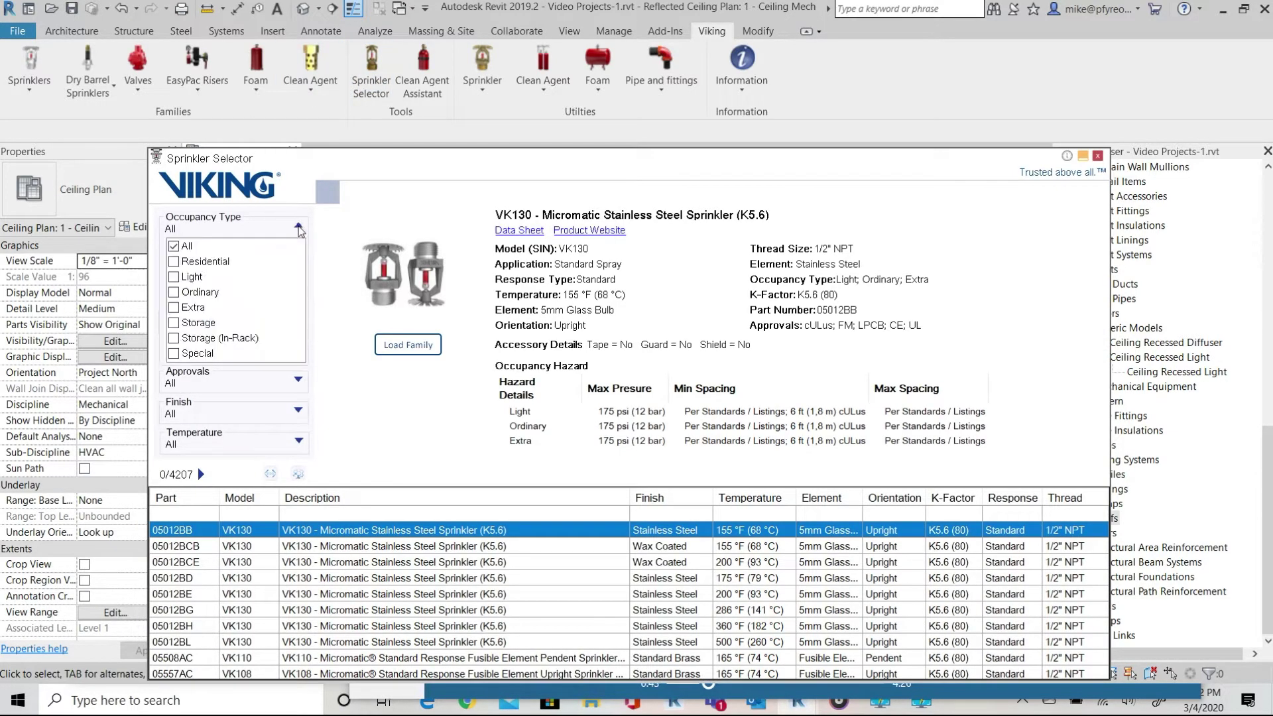
click(174, 279)
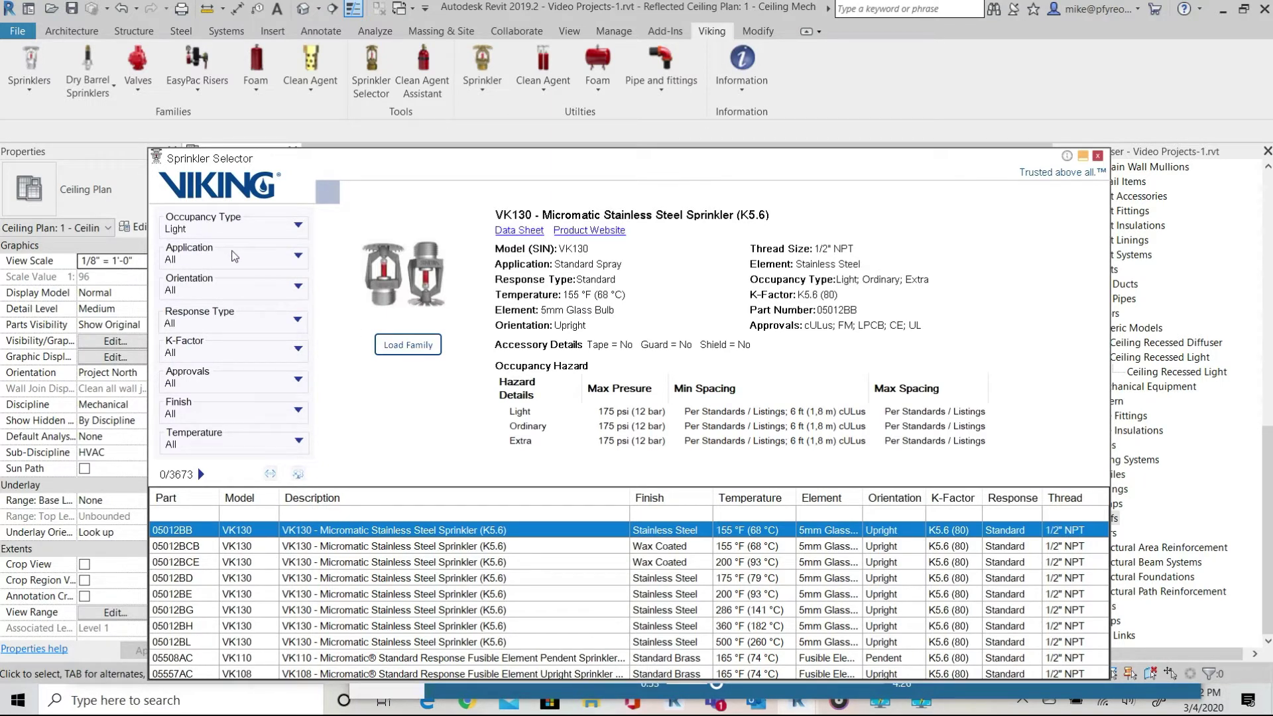
click(298, 259)
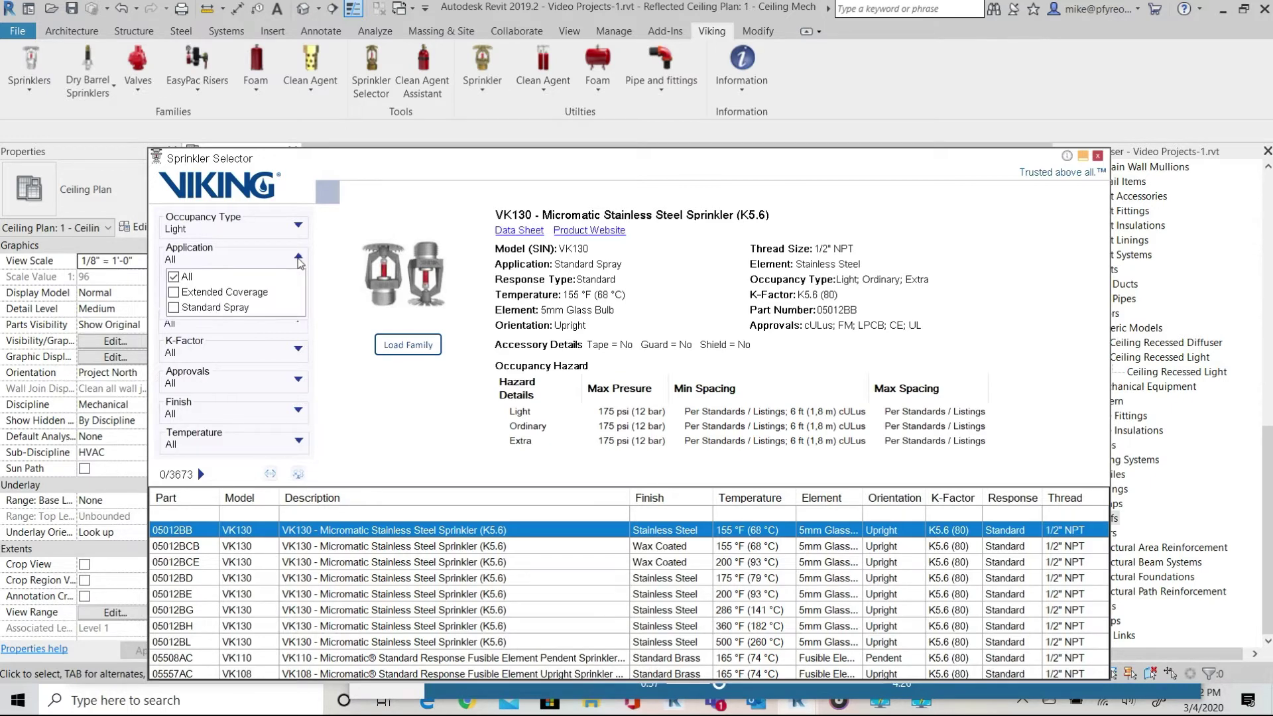
click(174, 292)
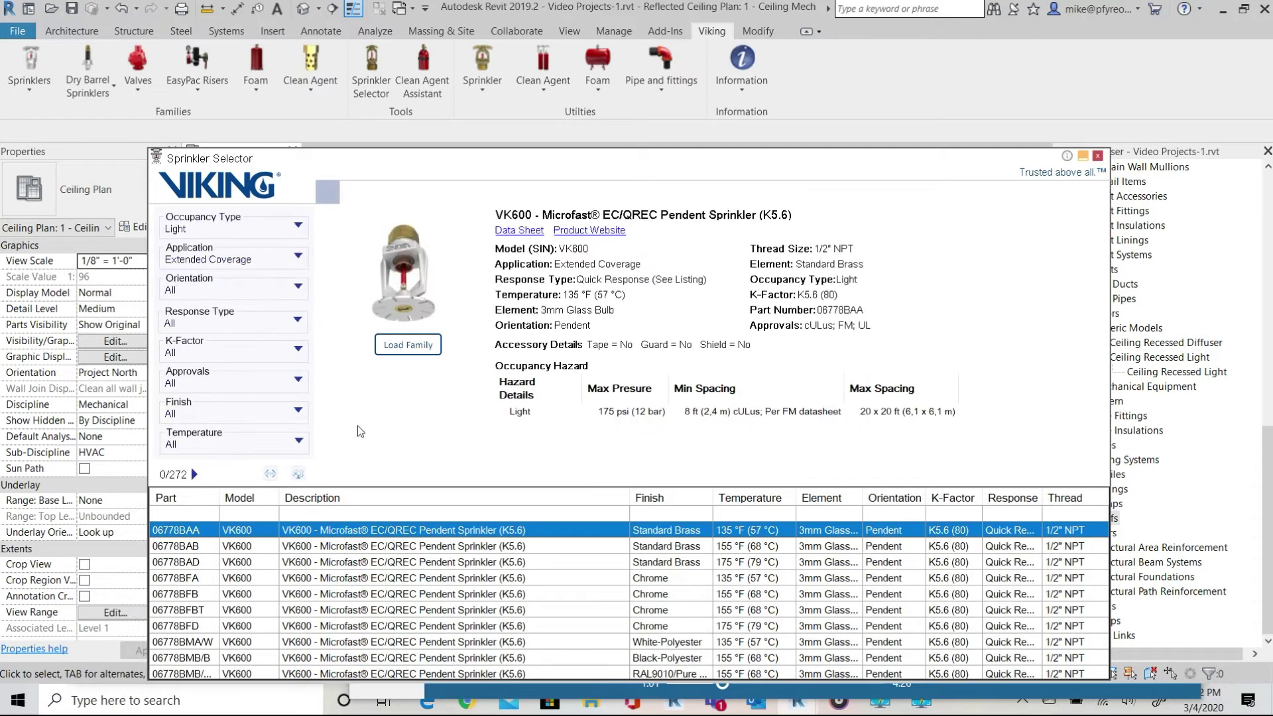
click(298, 287)
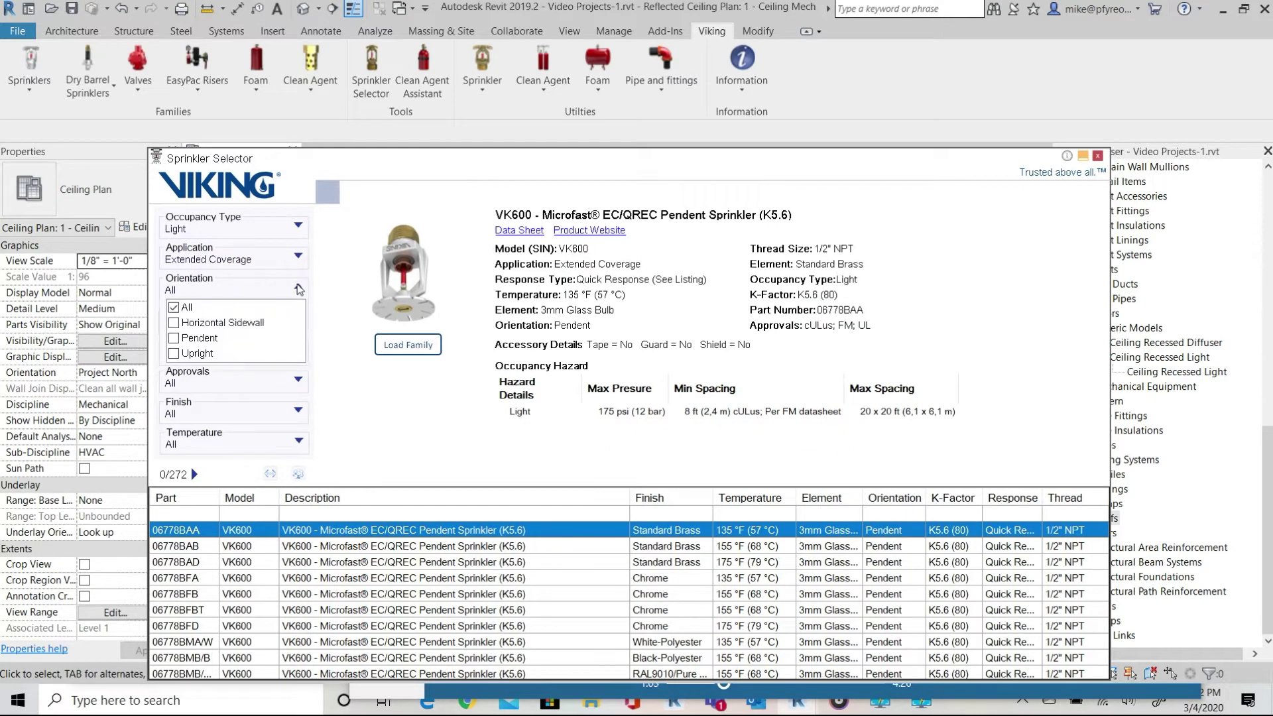
click(174, 339)
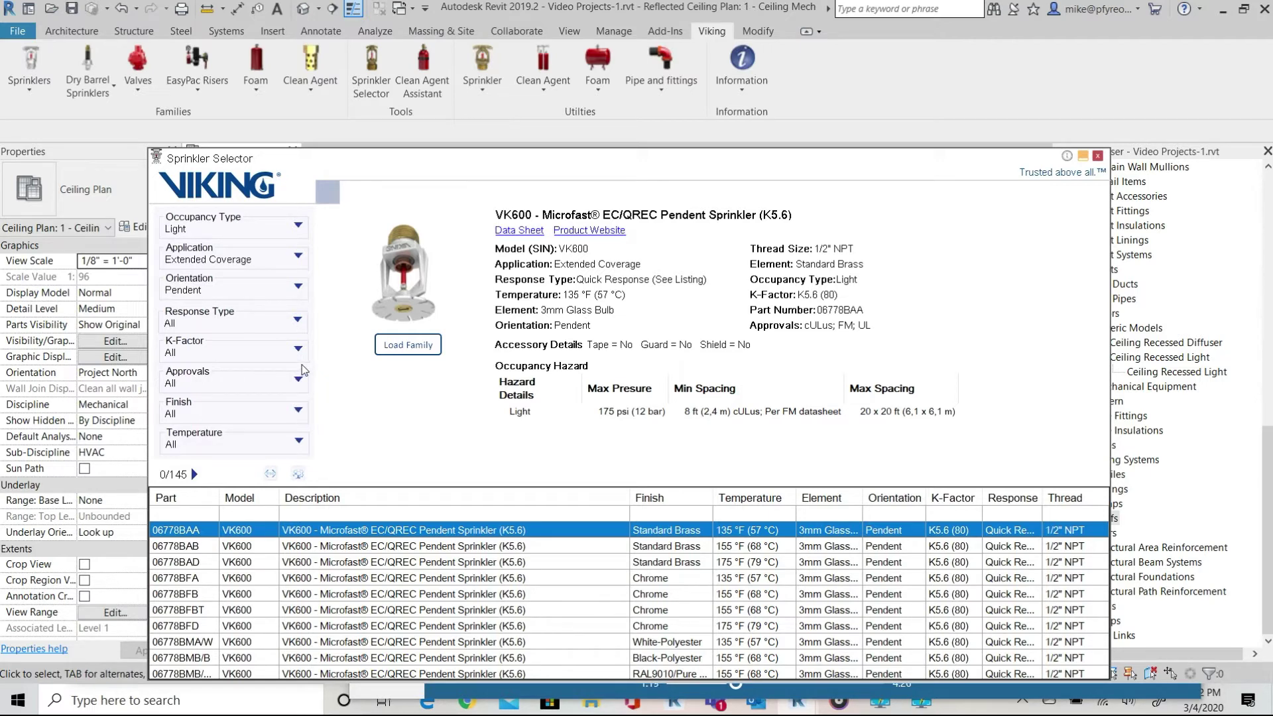
Filter the sprinkler list to the White-Polyester finish
click(297, 412)
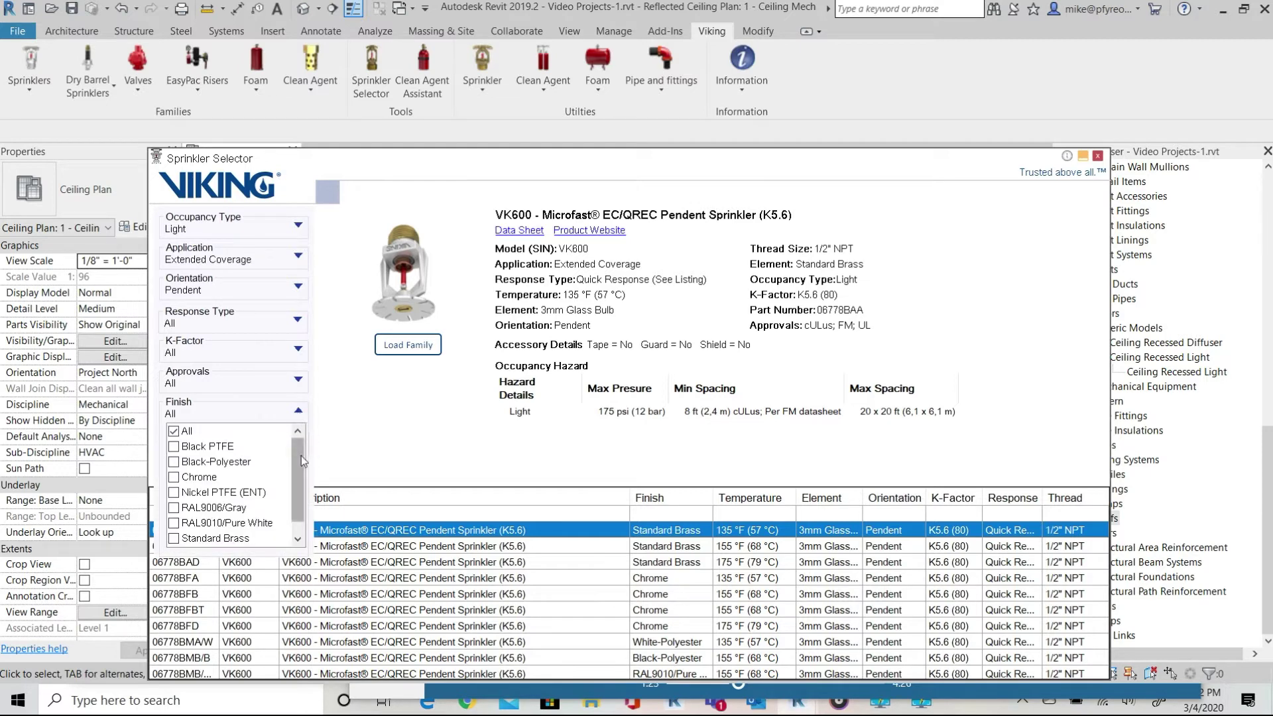
click(298, 411)
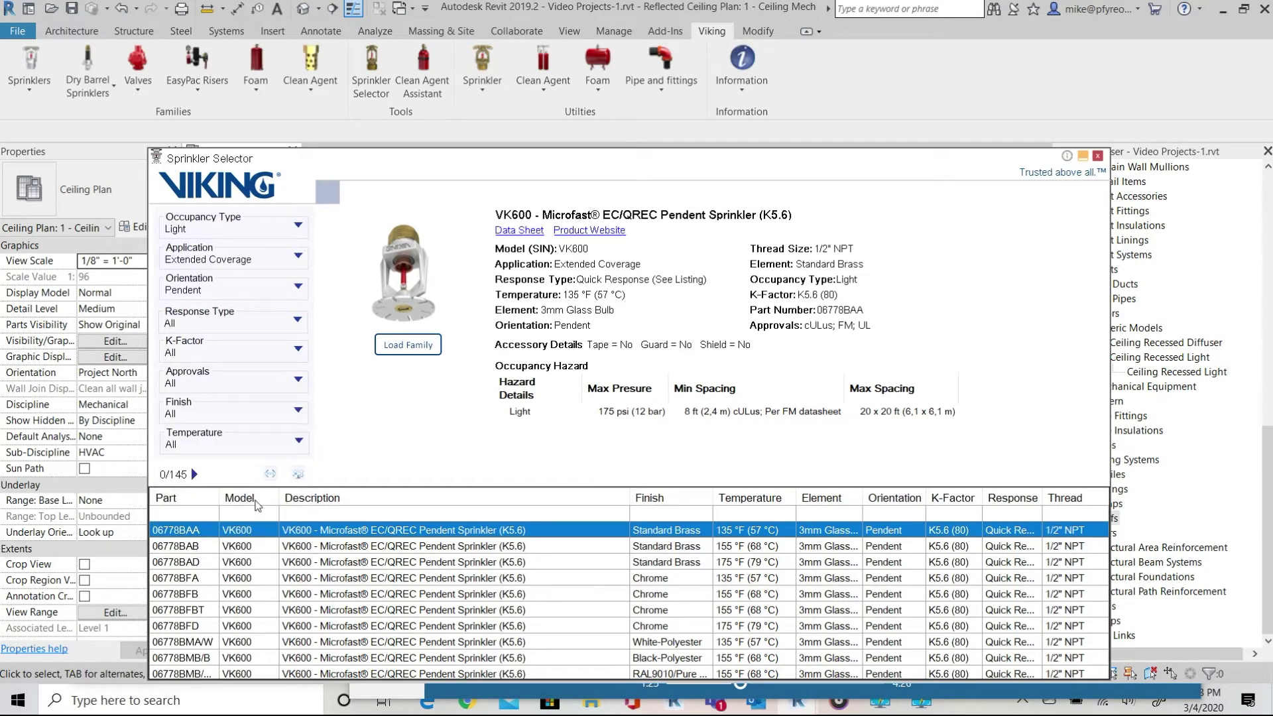
click(297, 412)
click(298, 411)
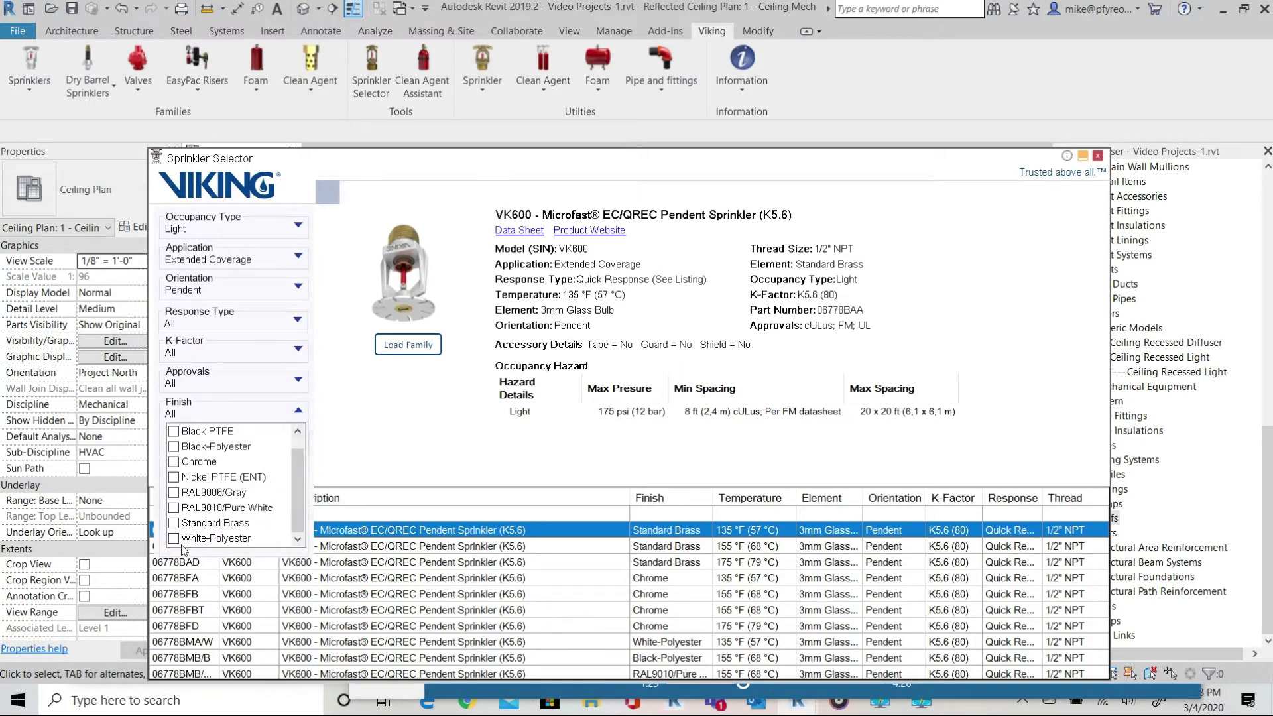
click(175, 538)
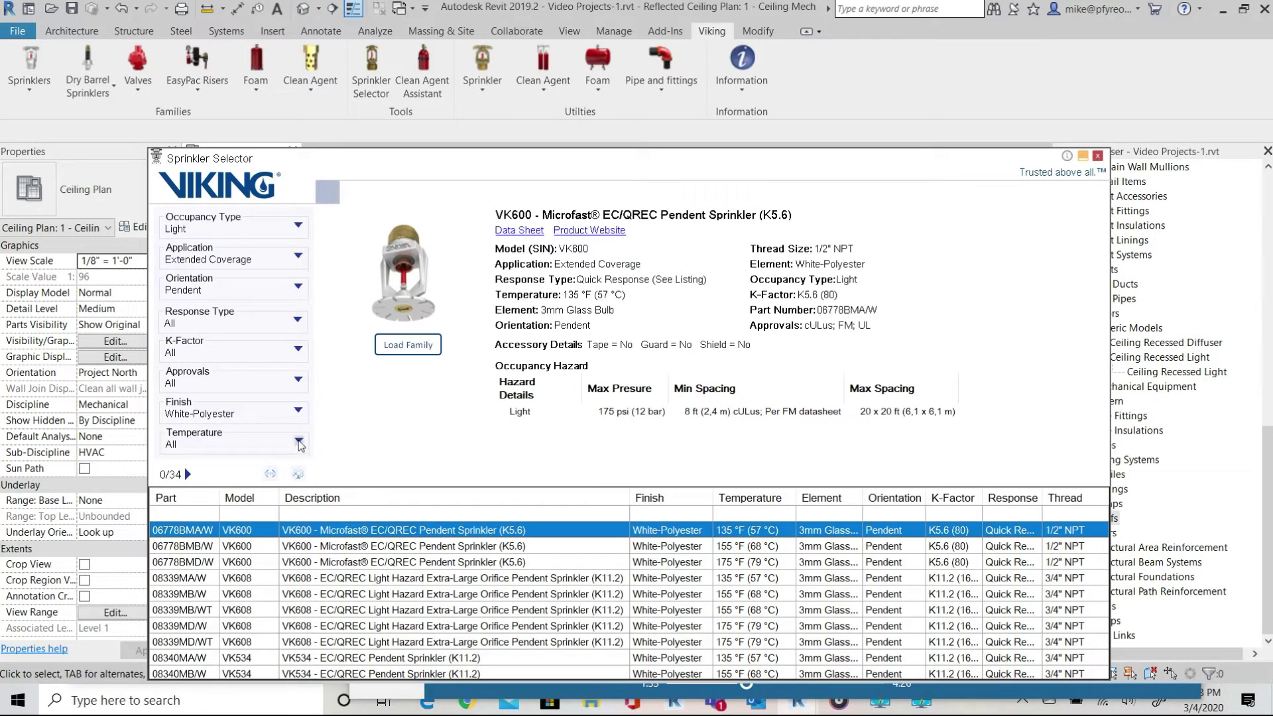
Filter to 135 °F (57 °C), select the VK608 and open its data sheet
click(299, 441)
click(174, 477)
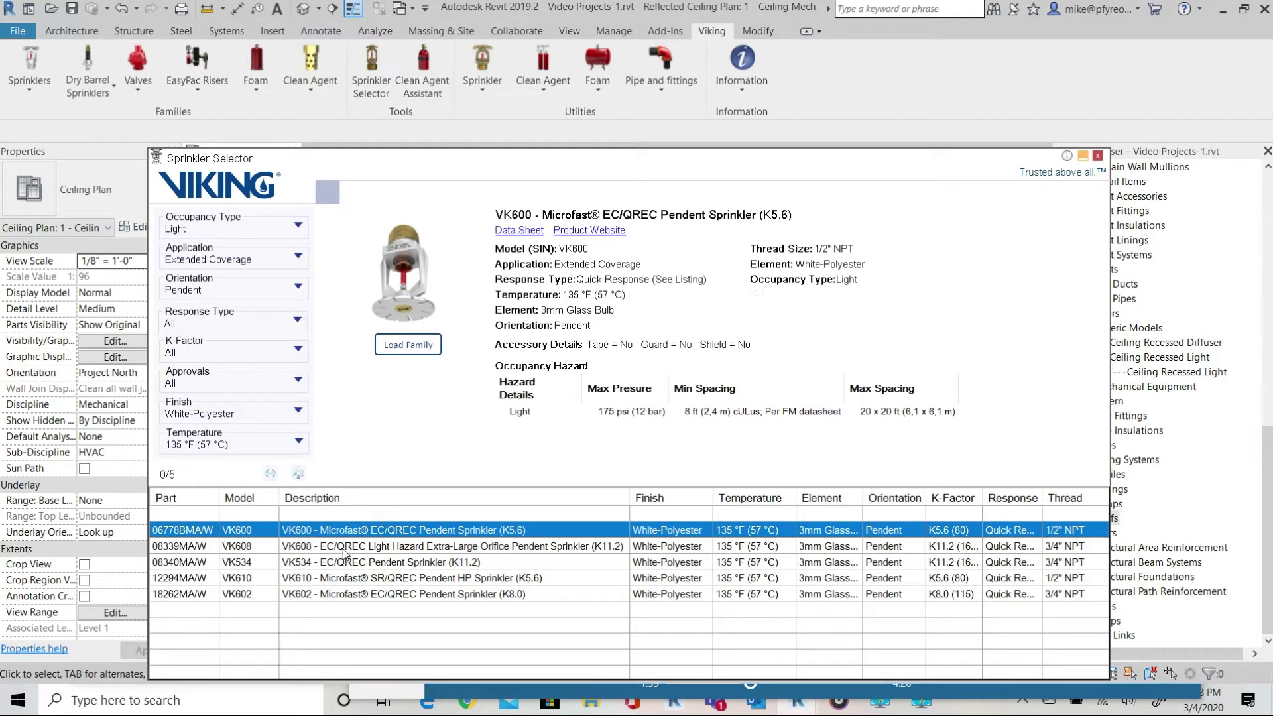
click(344, 549)
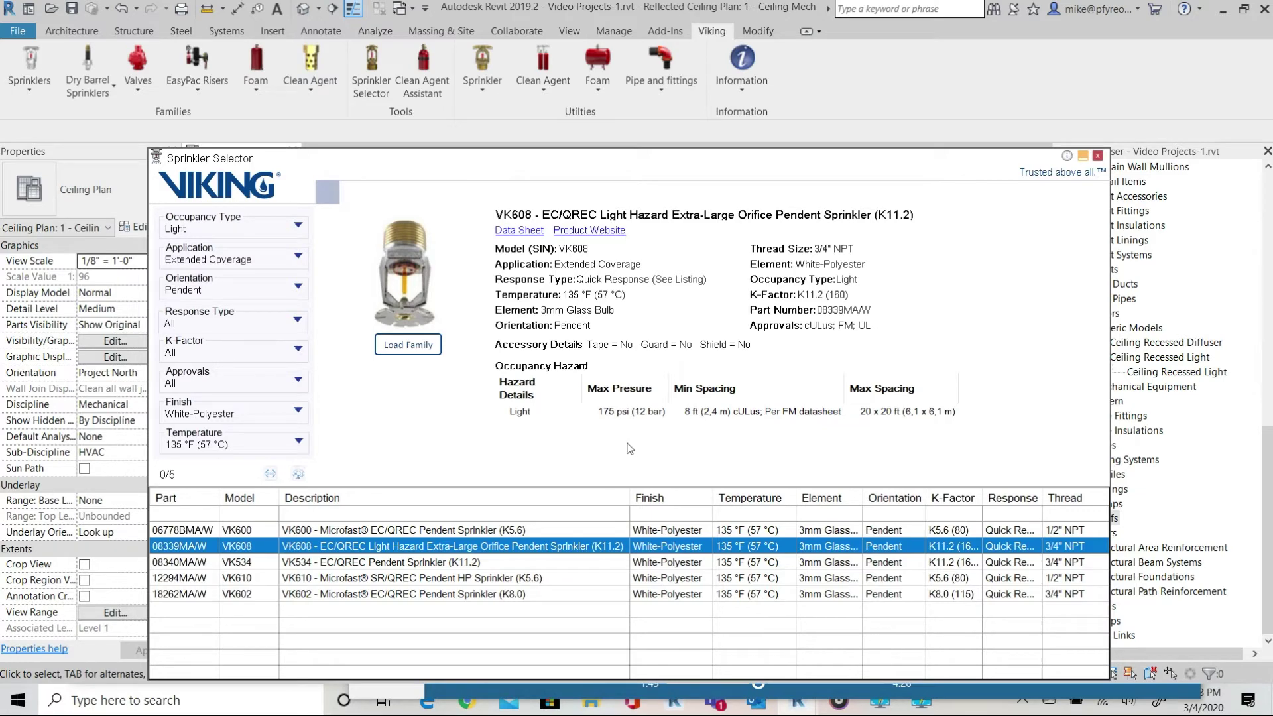
click(514, 231)
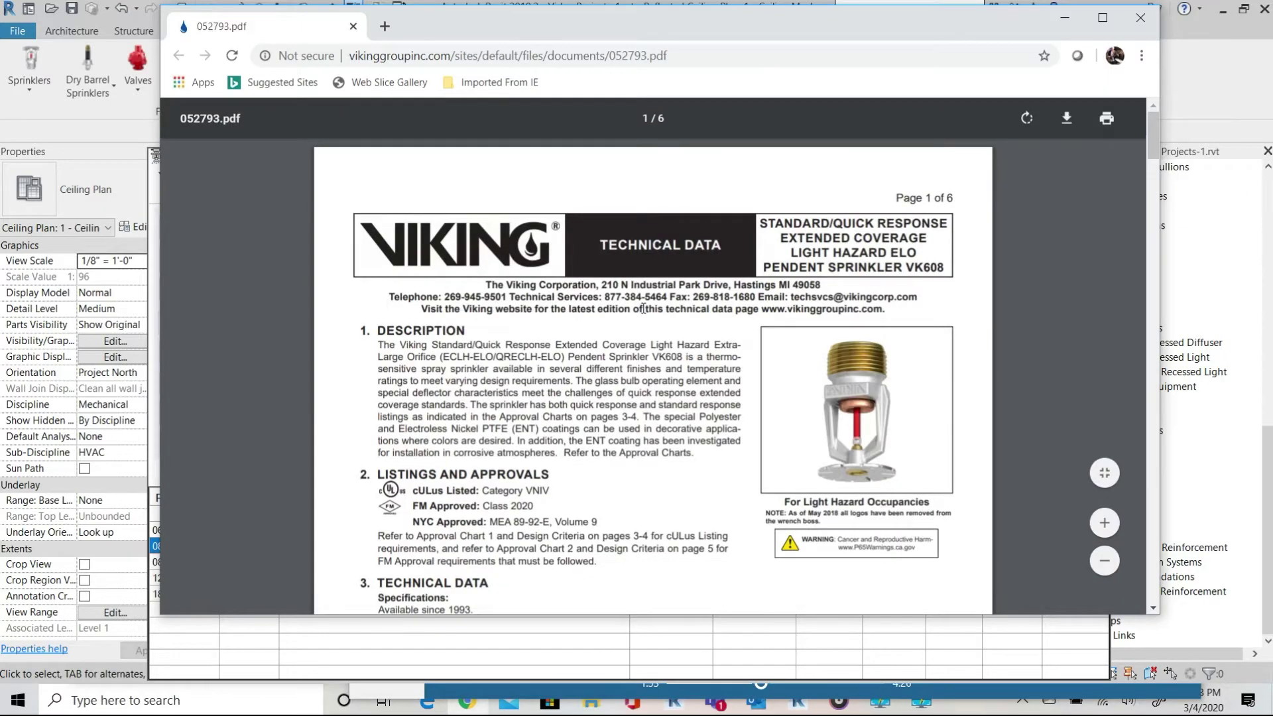
Read the VK608 data sheet down to page 6 Figure 4, then close Chrome
scroll(640, 309, down, 20)
scroll(645, 338, down, 20)
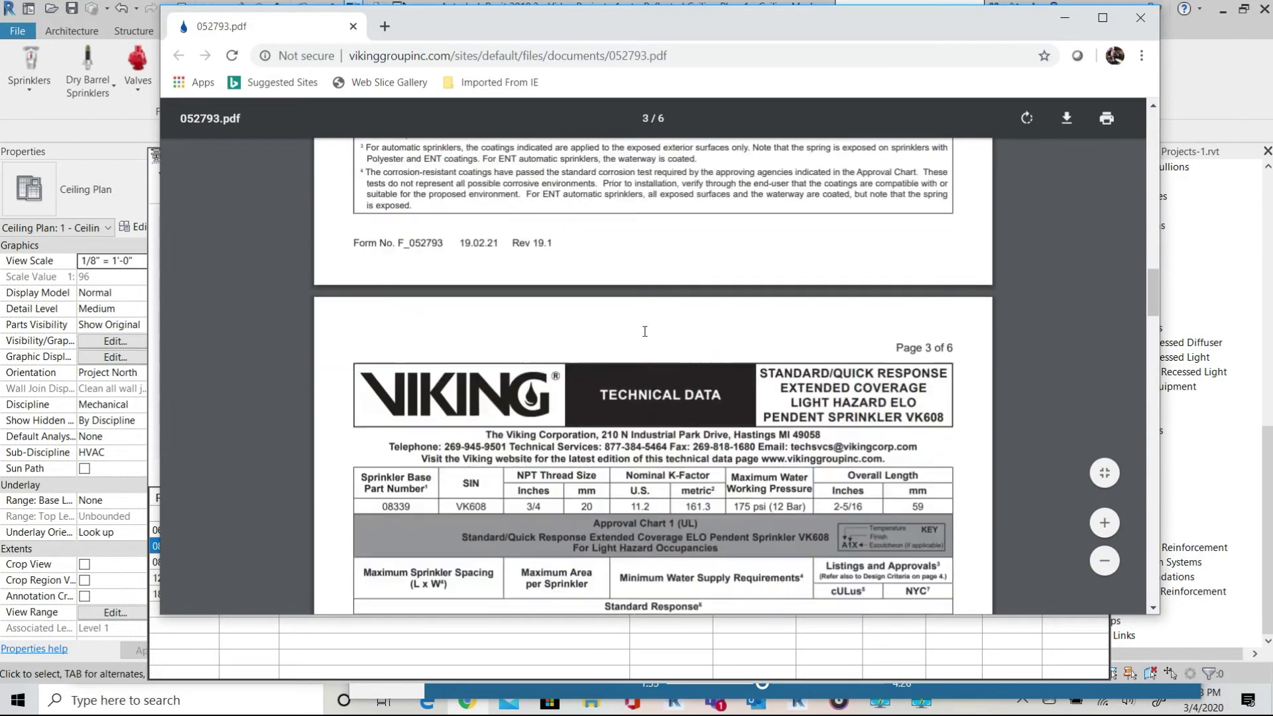
scroll(651, 331, down, 15)
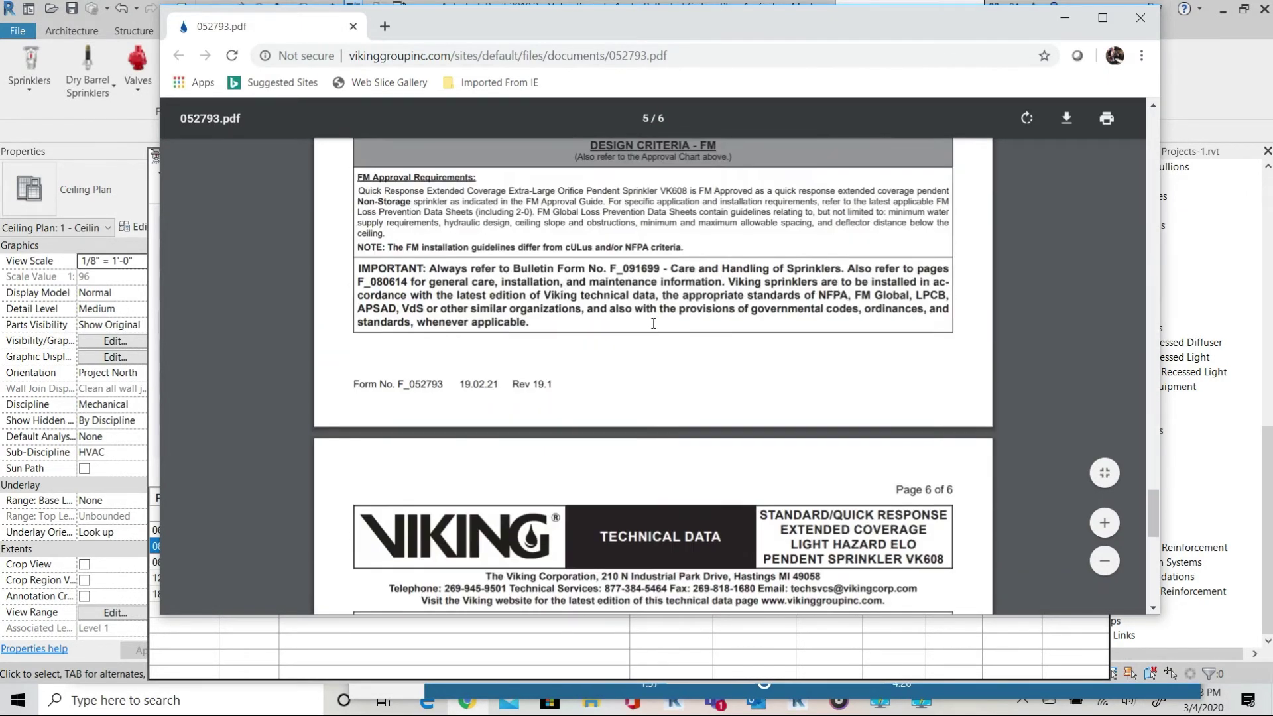
scroll(659, 334, up, 3)
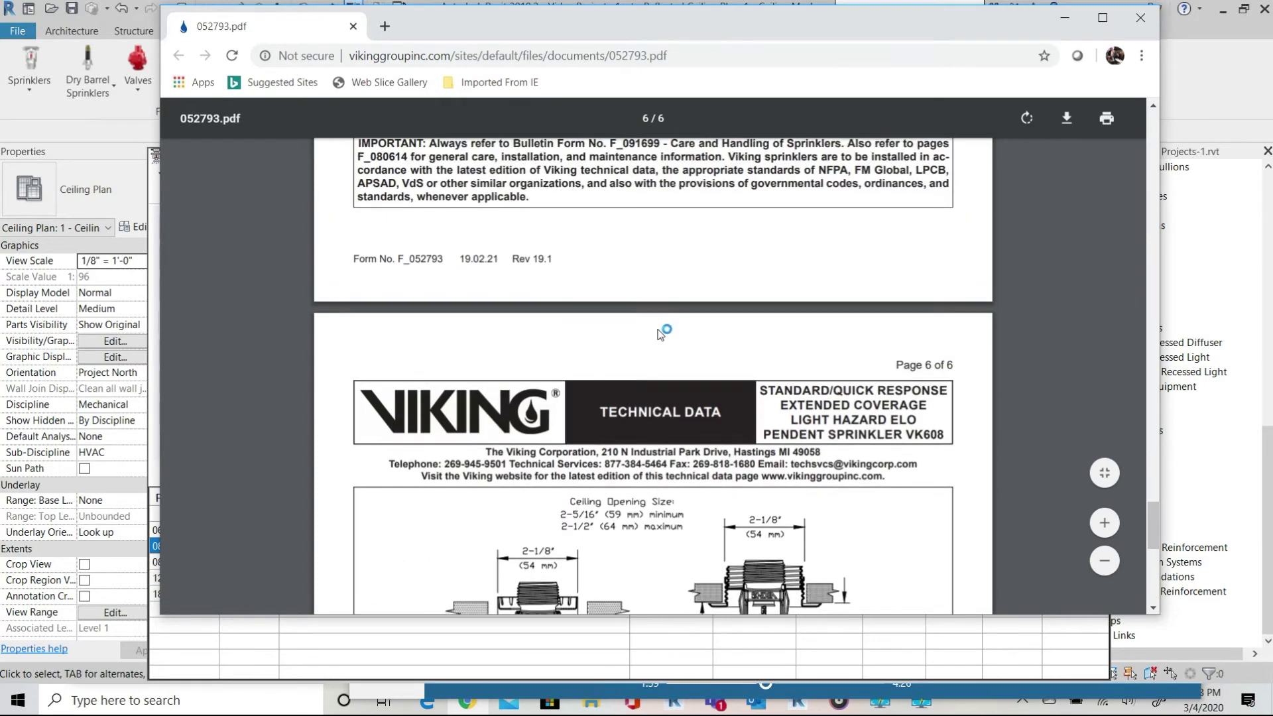
scroll(661, 332, down, 3)
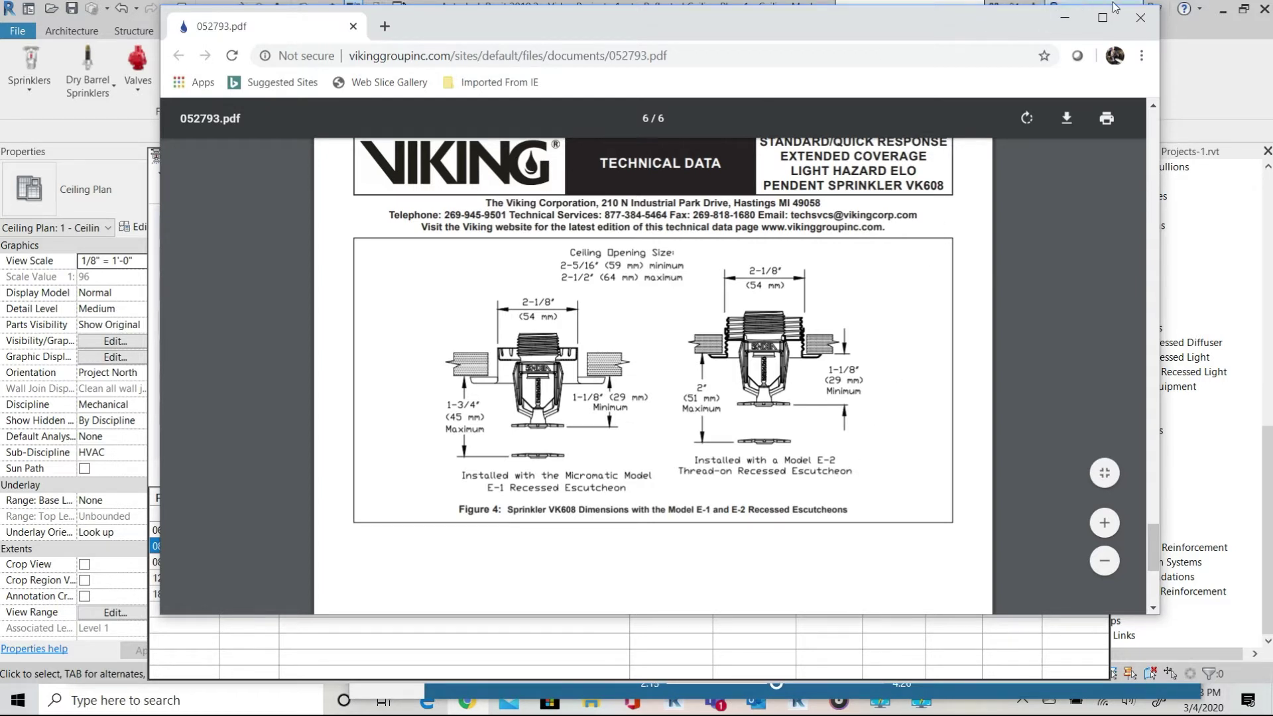
click(1140, 22)
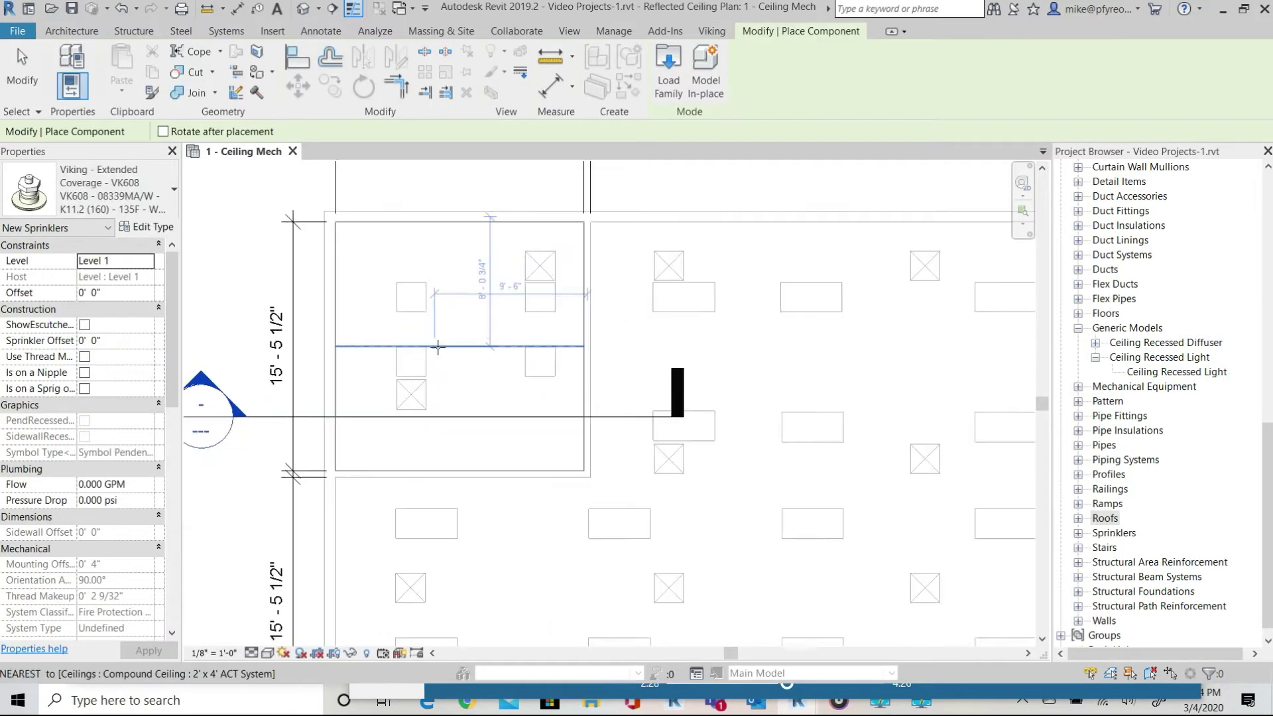
Place one VK608 sprinkler at an 8' offset in the upper-left ceiling grid and check it
scroll(438, 347, up, 3)
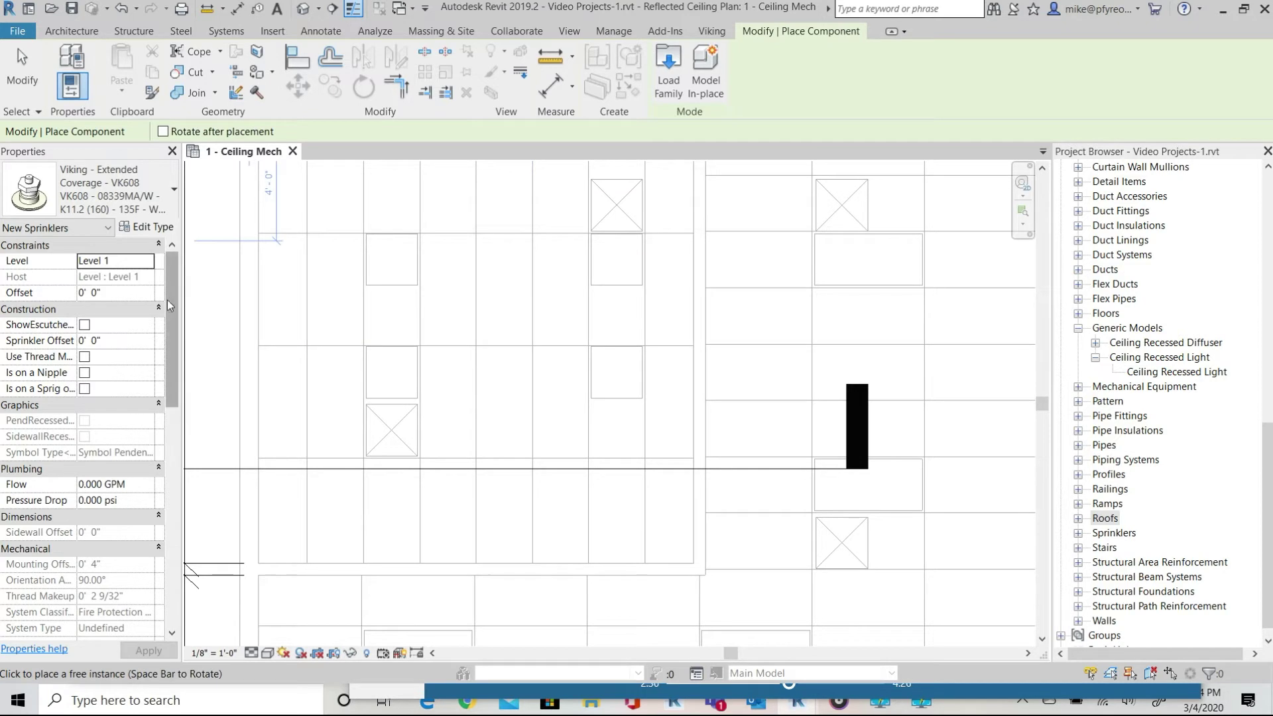
click(117, 293)
text(8)
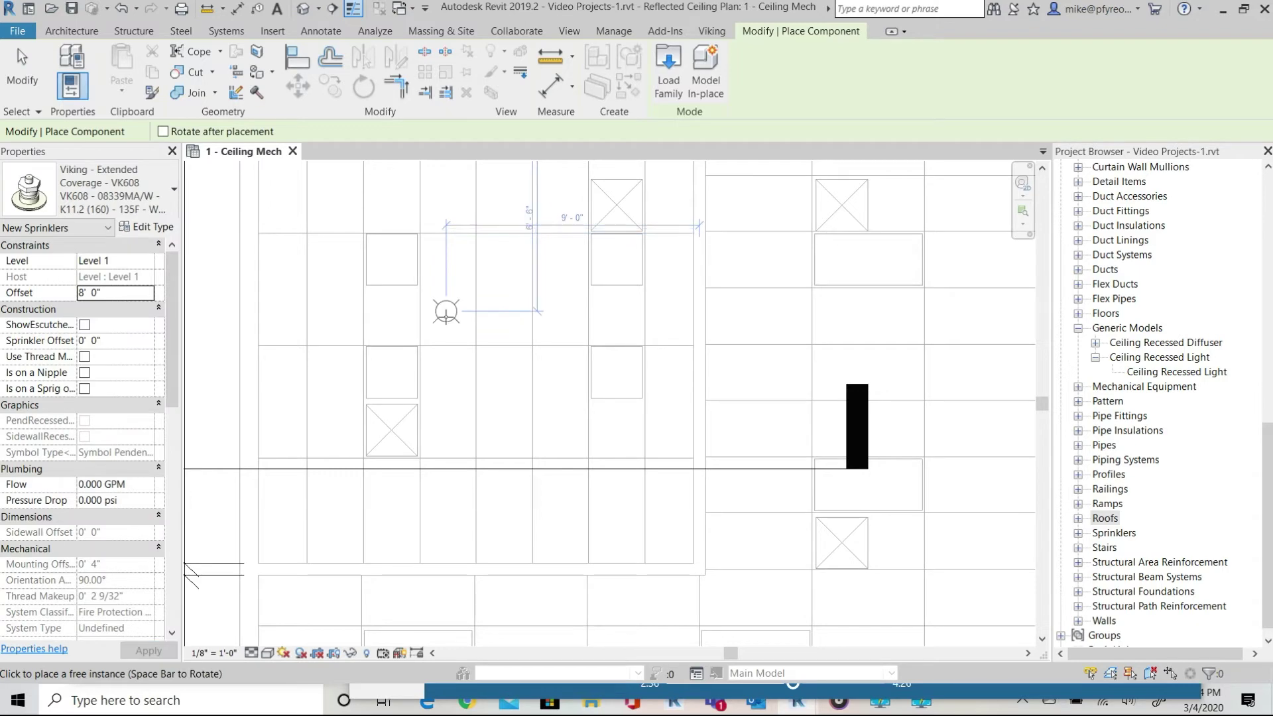
click(446, 311)
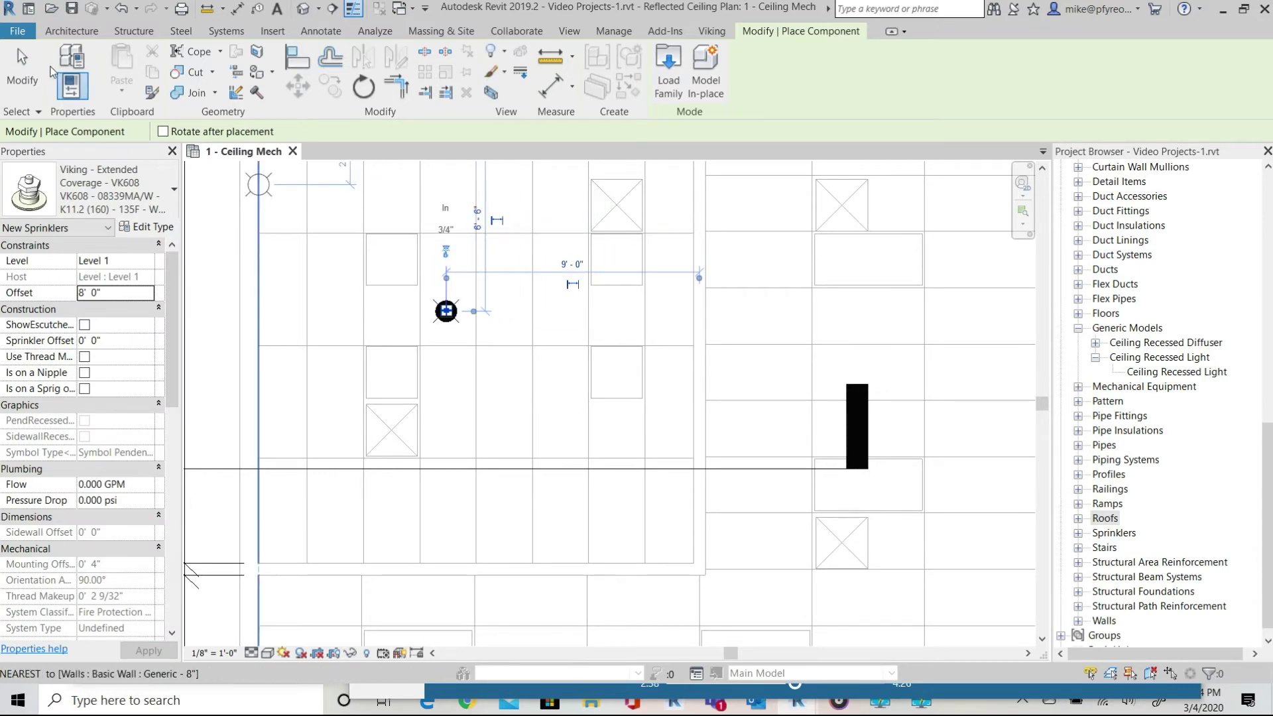
click(22, 67)
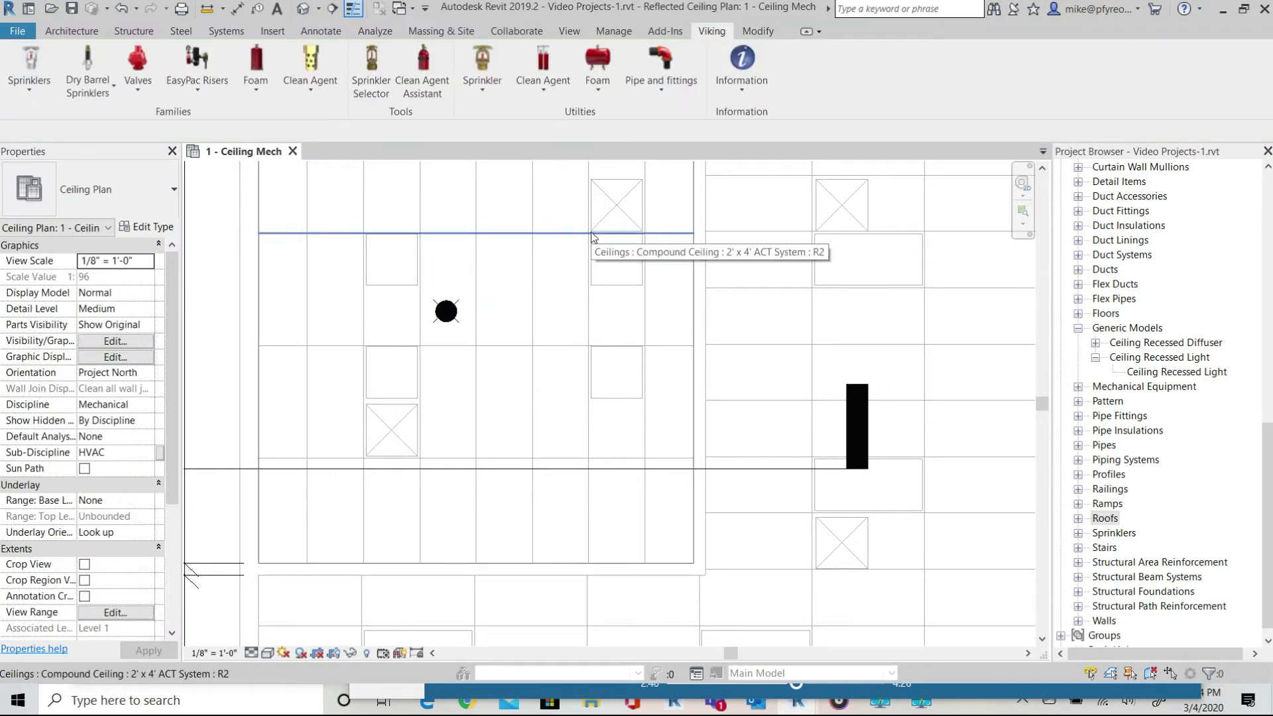
click(447, 312)
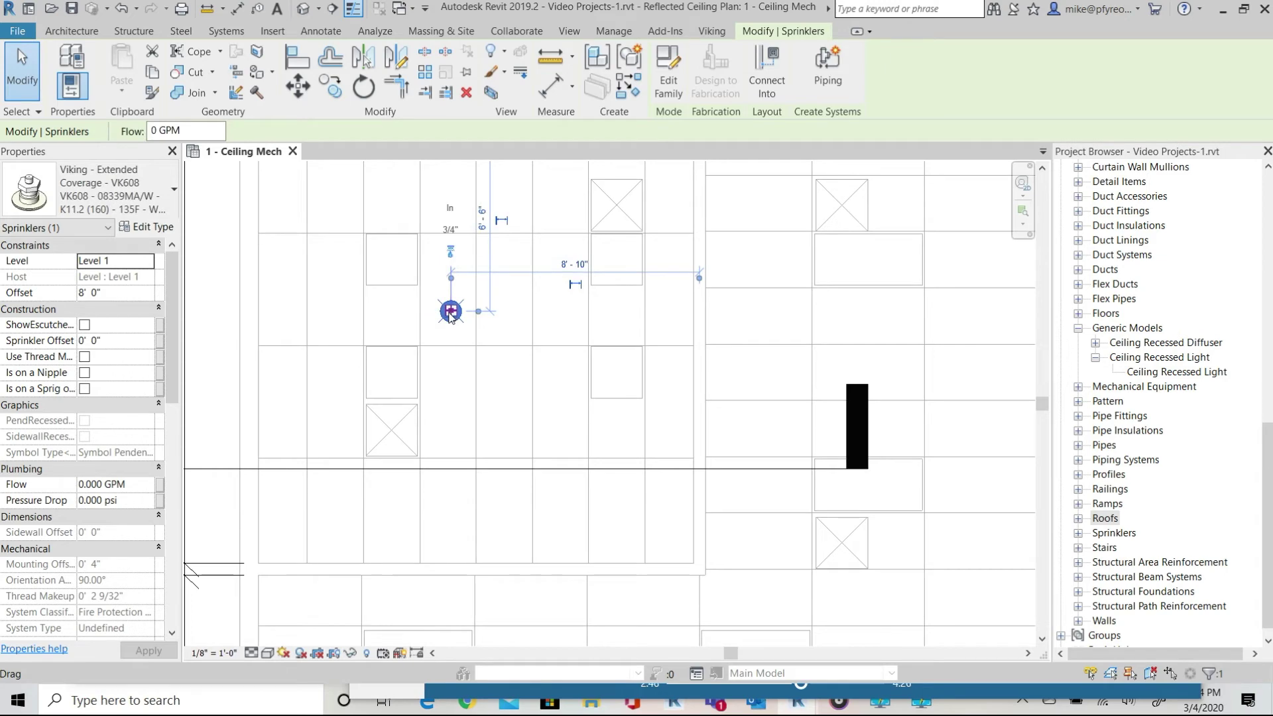
click(501, 375)
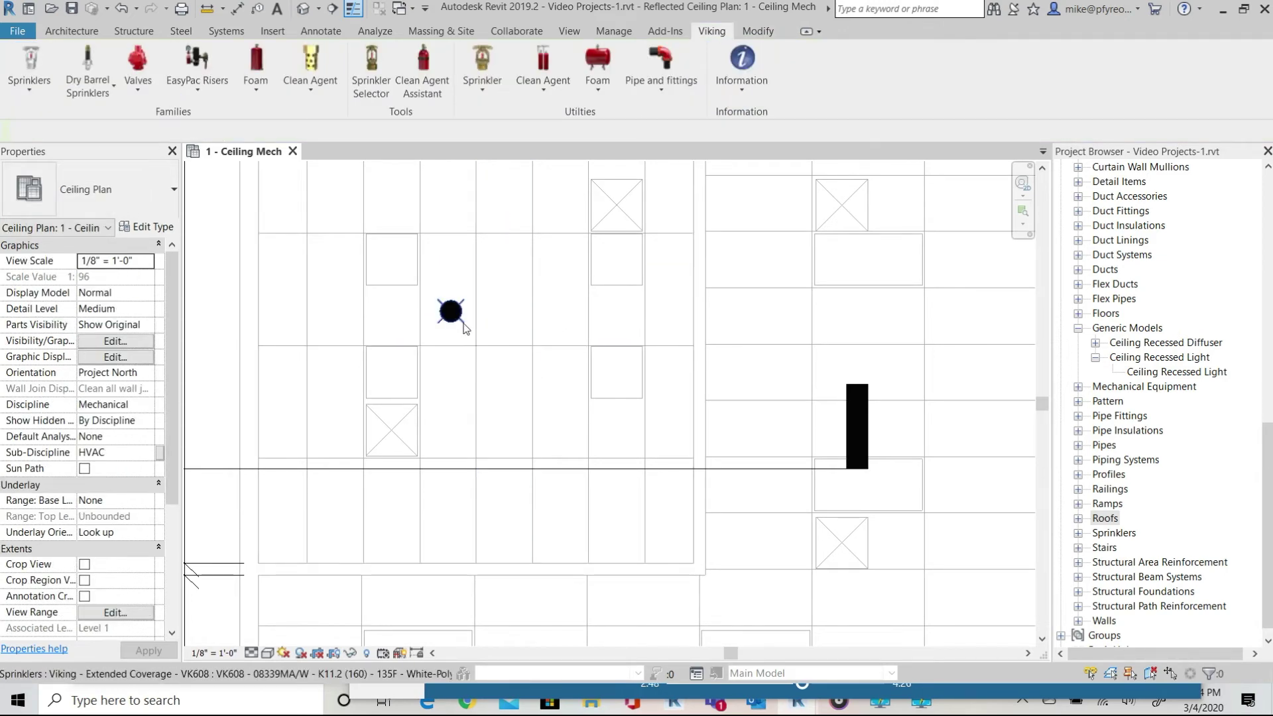
Zoom out the plan, expand Sprinklers > Viking - Extended Coverage, and open Section 1
scroll(450, 313, down, 5)
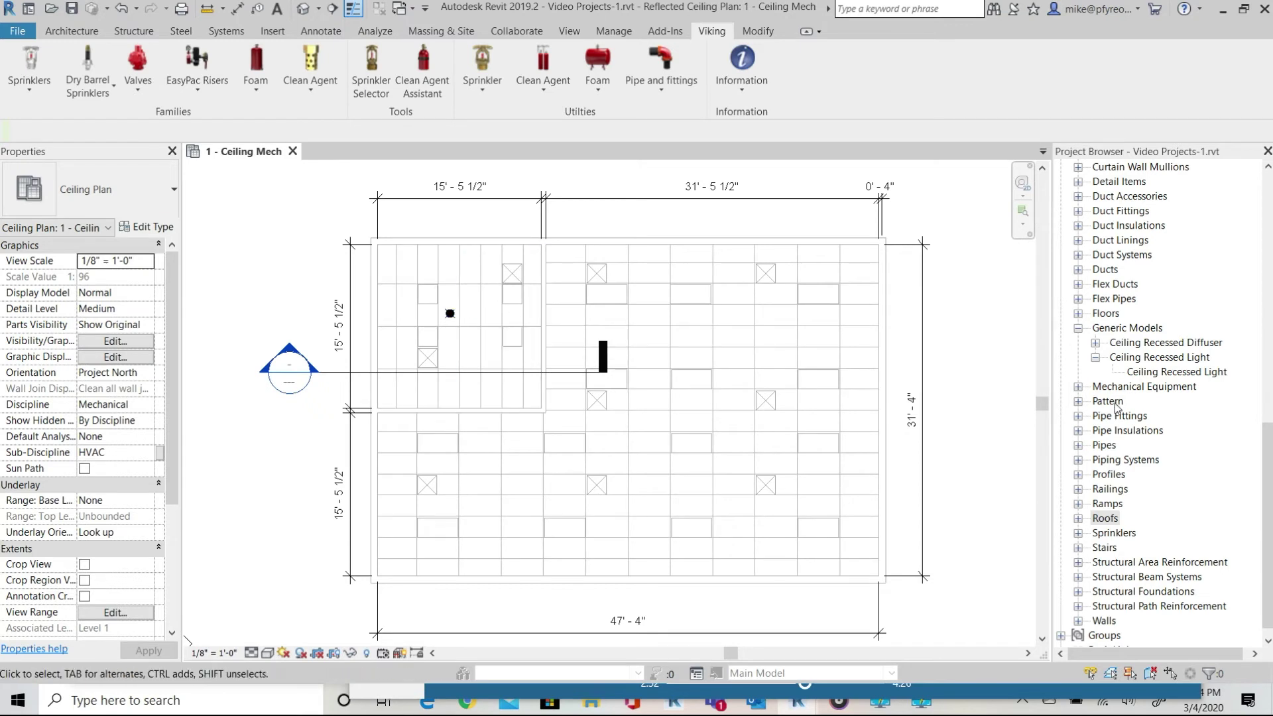
click(1079, 534)
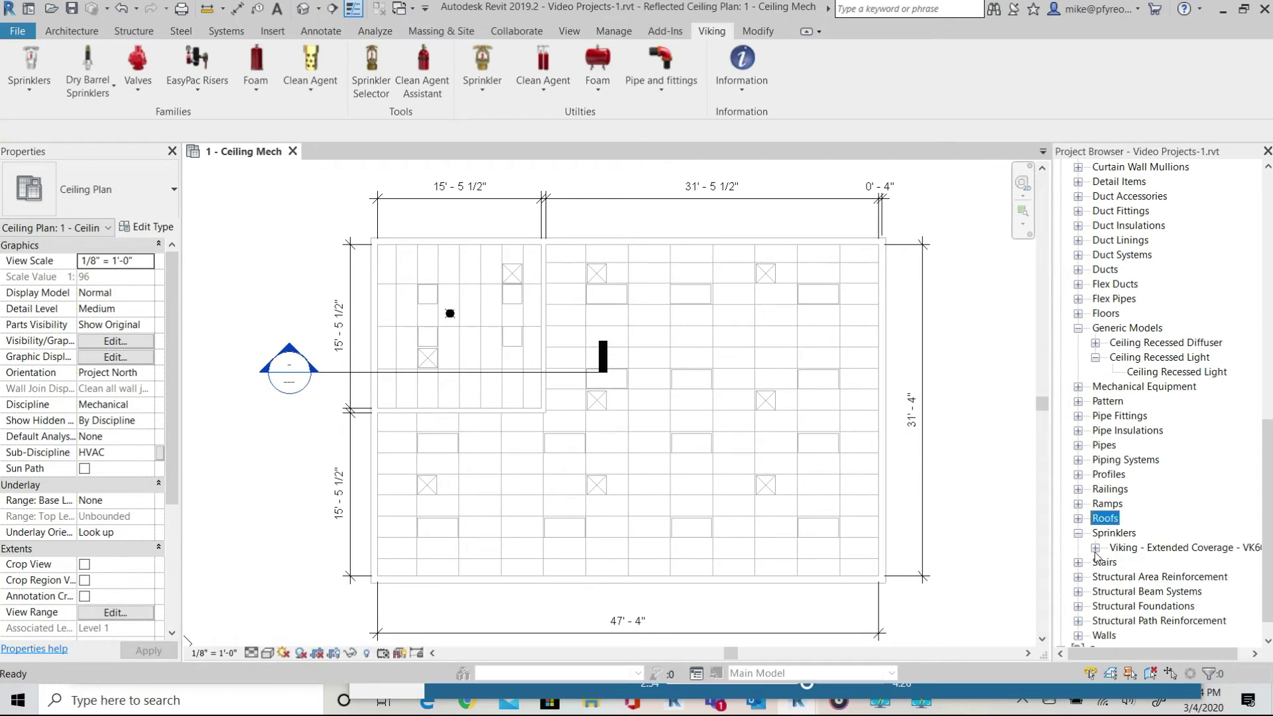
click(1095, 547)
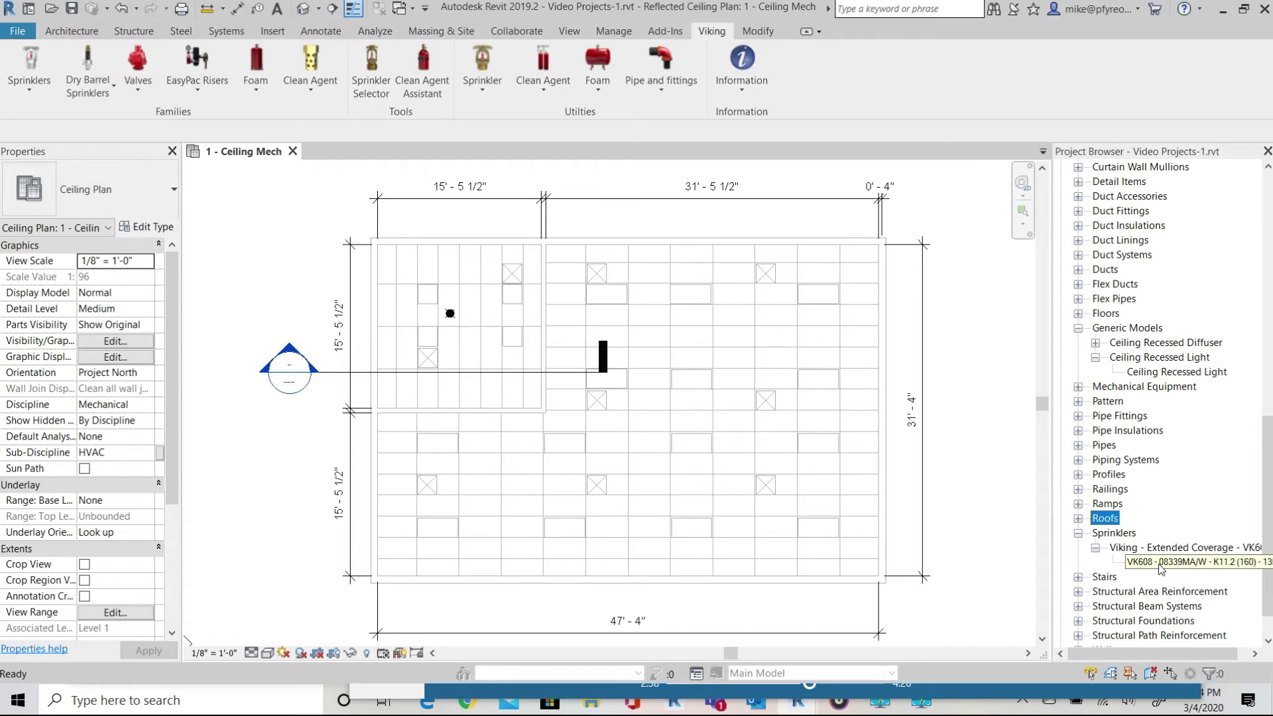
double_click(290, 352)
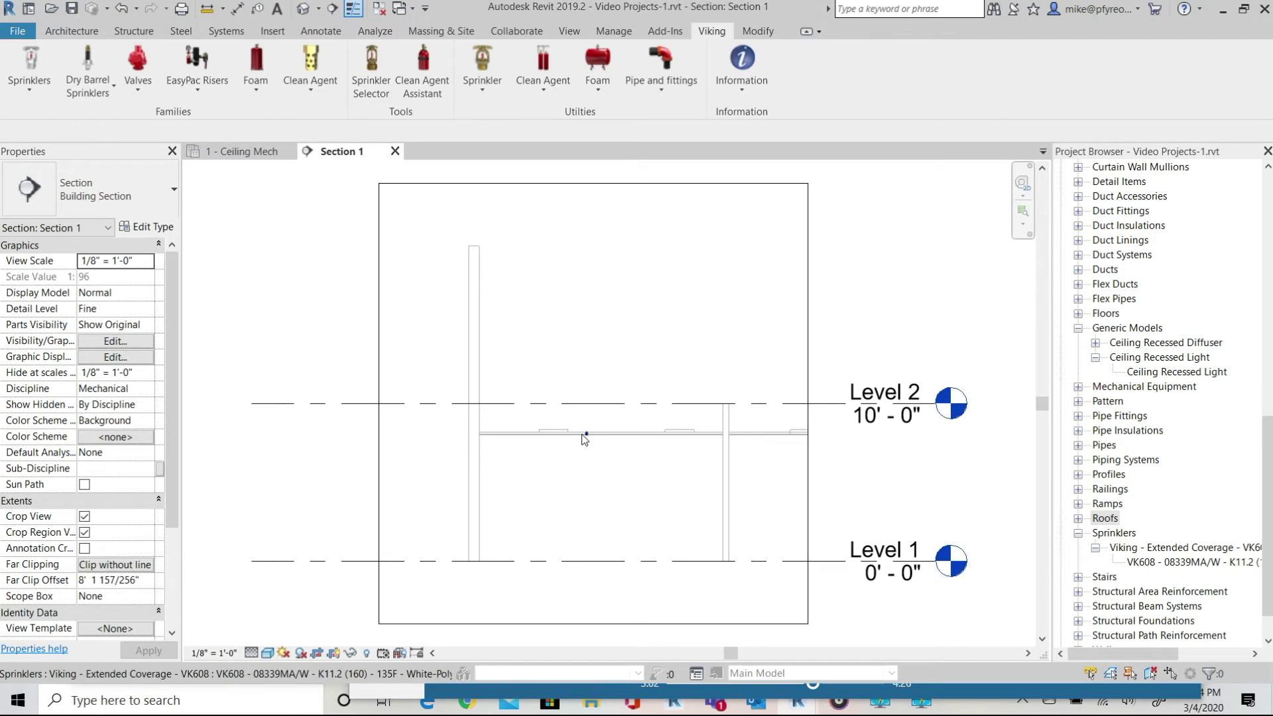
Zoom to the sprinkler in Section 1, select it, and edit its Sprinkler Offset
scroll(585, 438, up, 6)
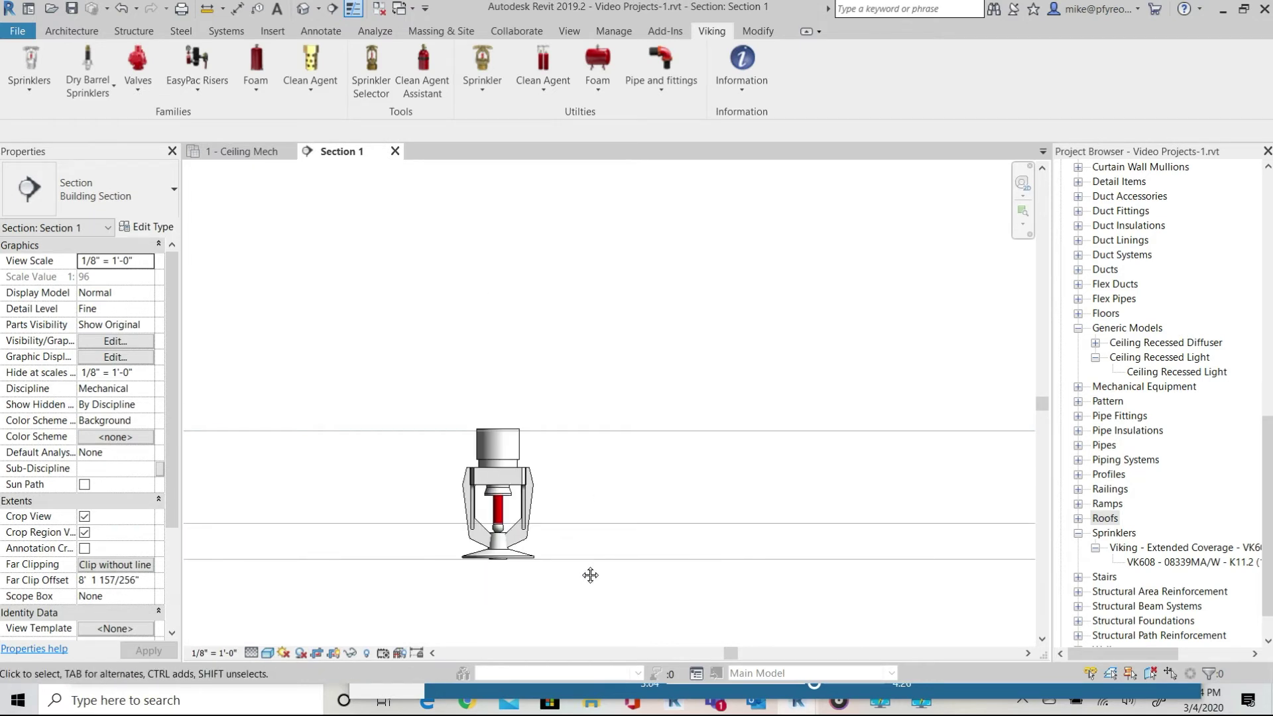
middle_drag(590, 575, 629, 481)
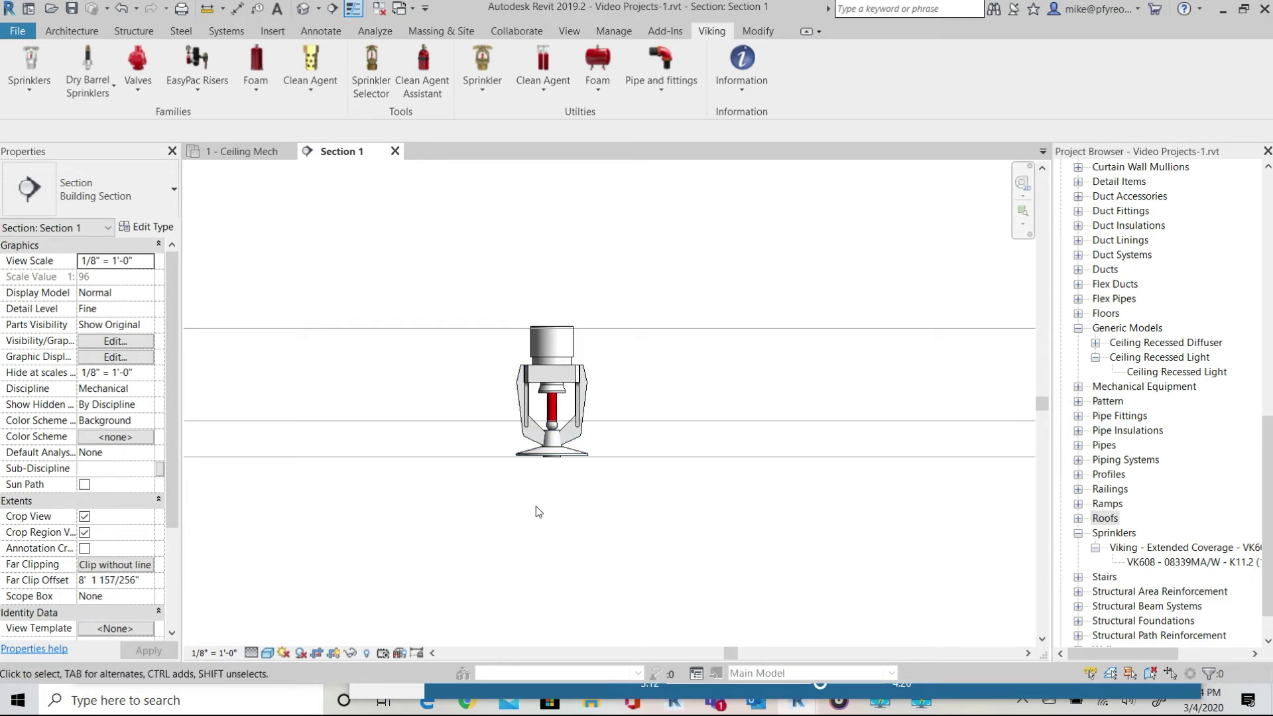
click(562, 368)
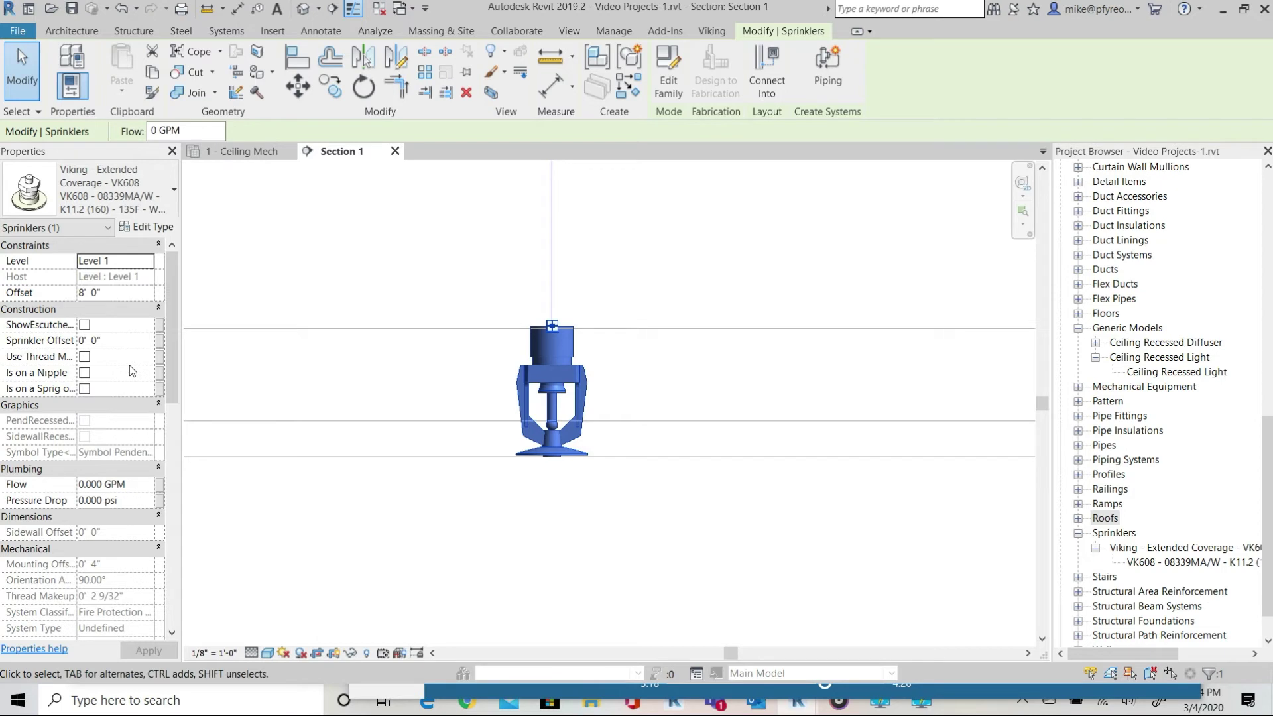
click(114, 340)
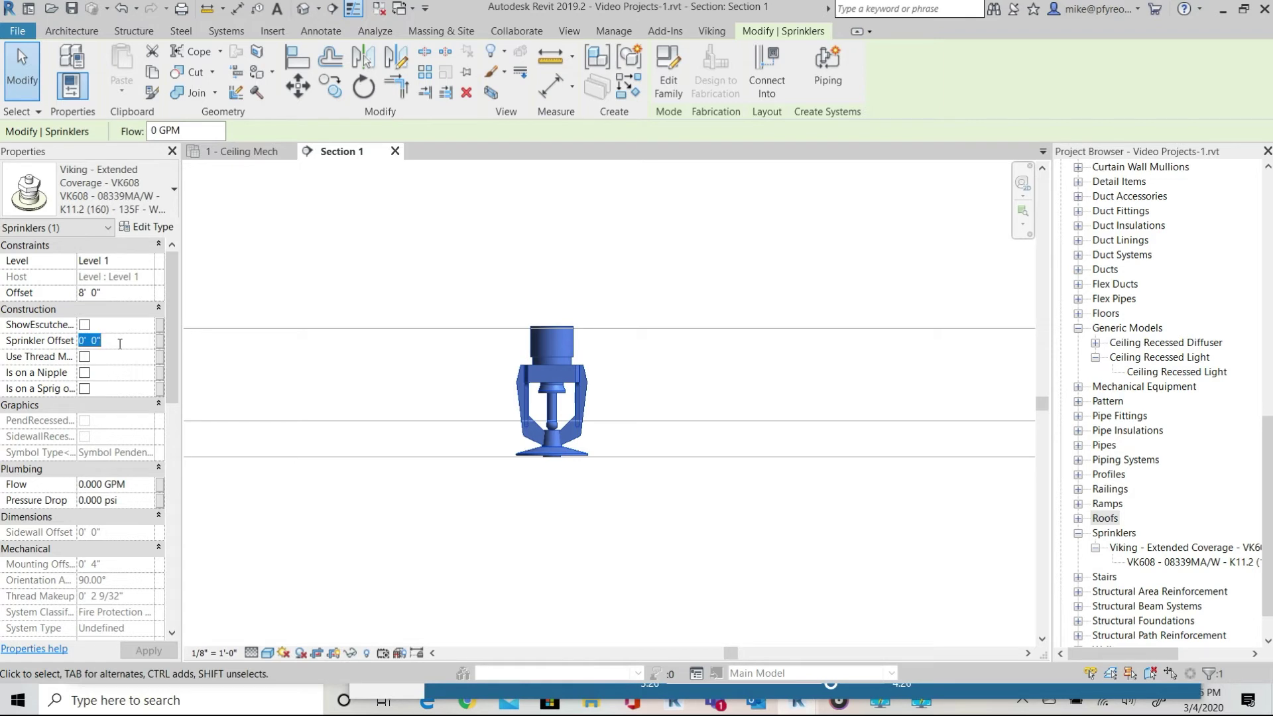
Enter a Sprinkler Offset of 1", then change it to 1 1/8"
text(1")
key(Return)
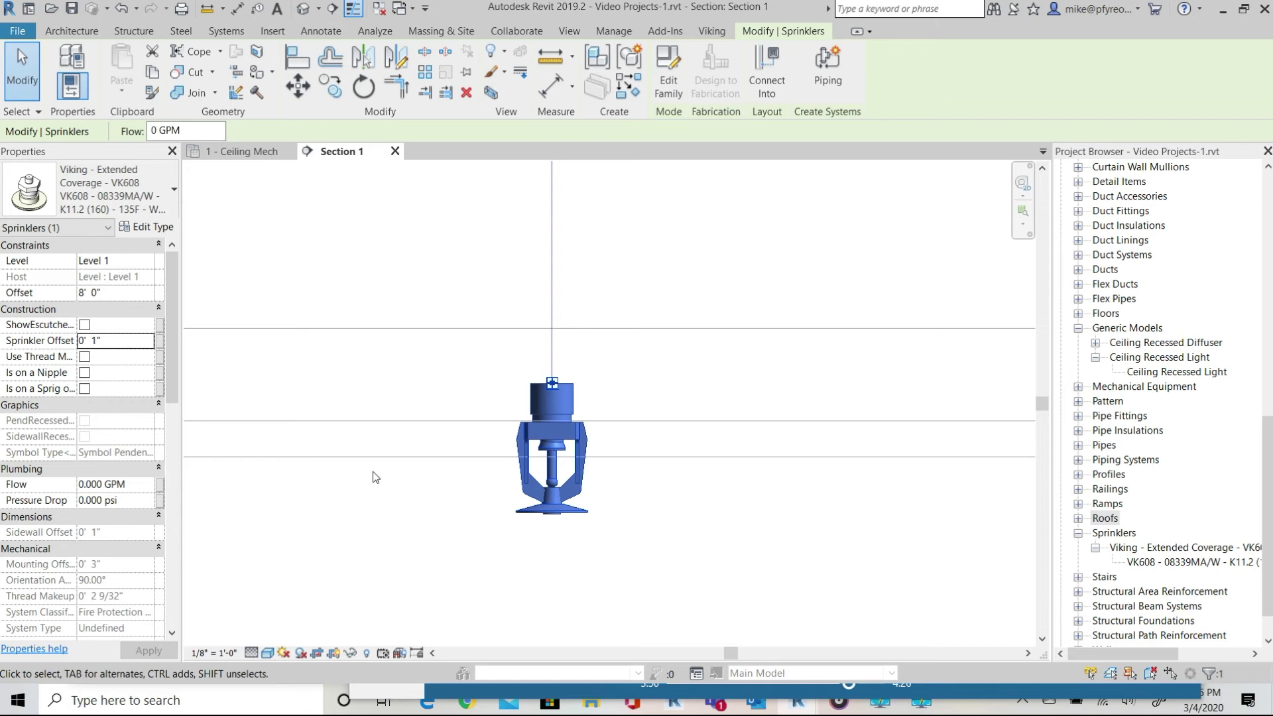
click(106, 341)
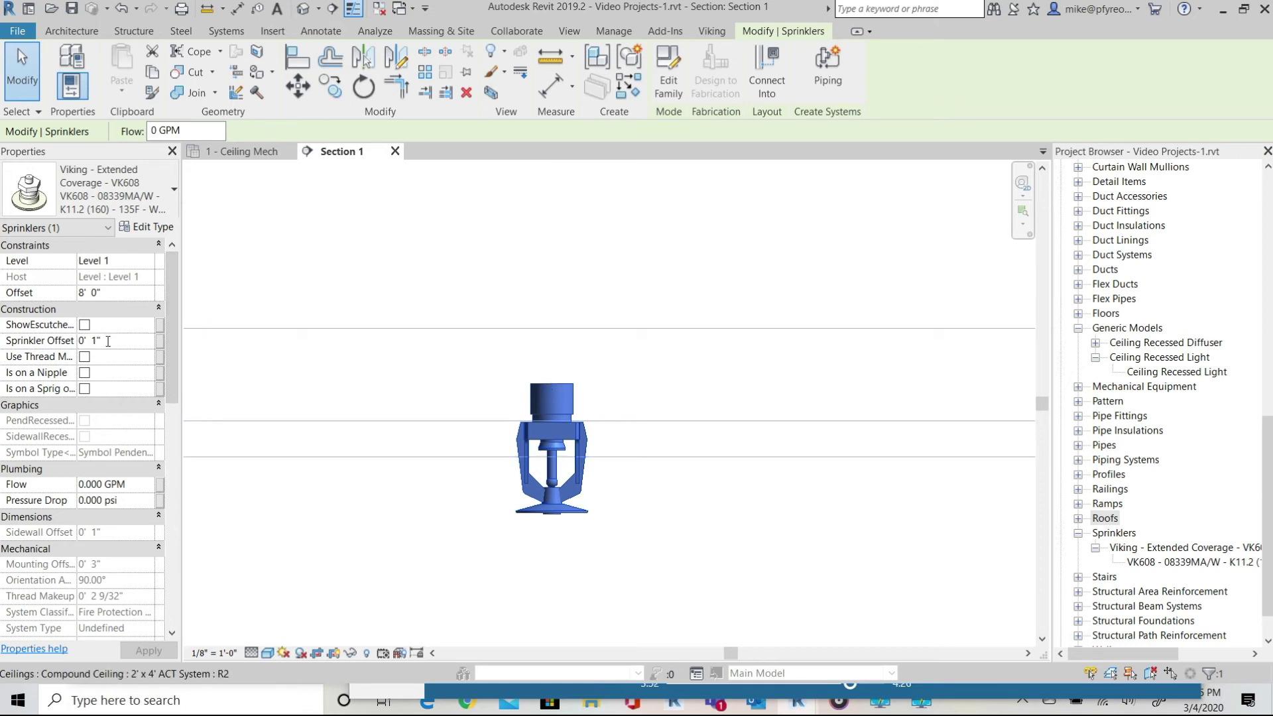
text(1)
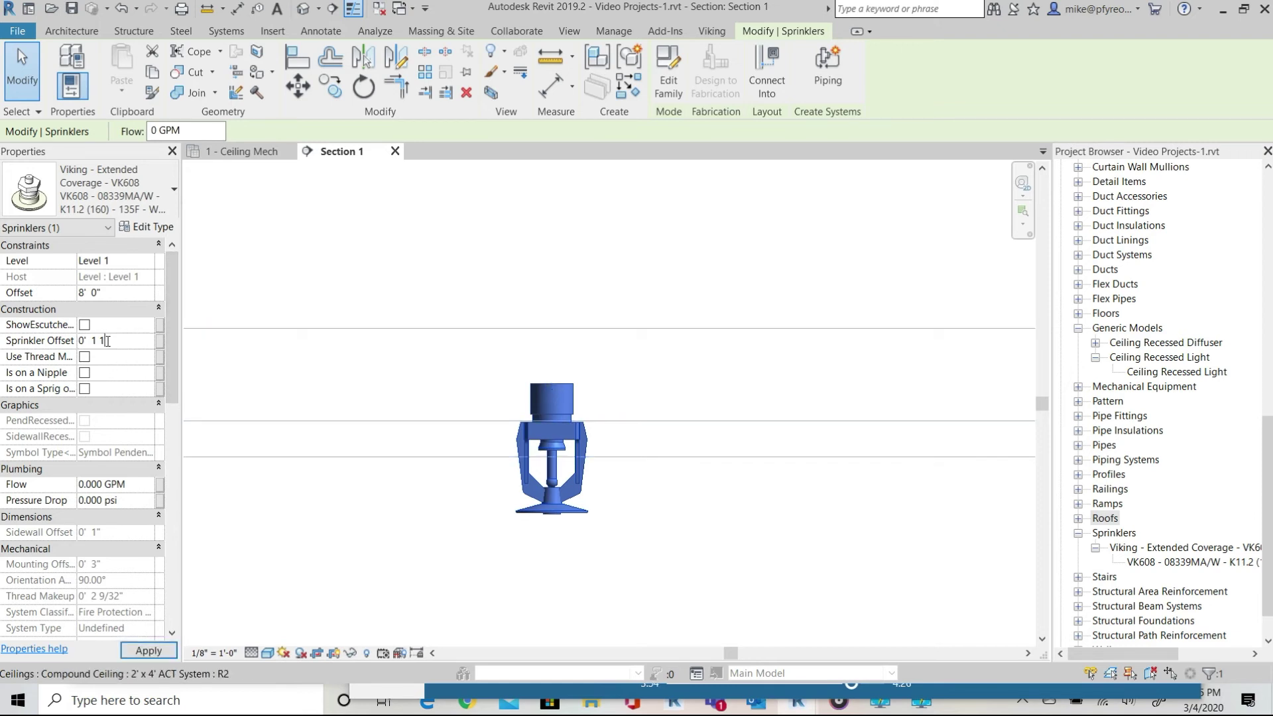
text(/8)
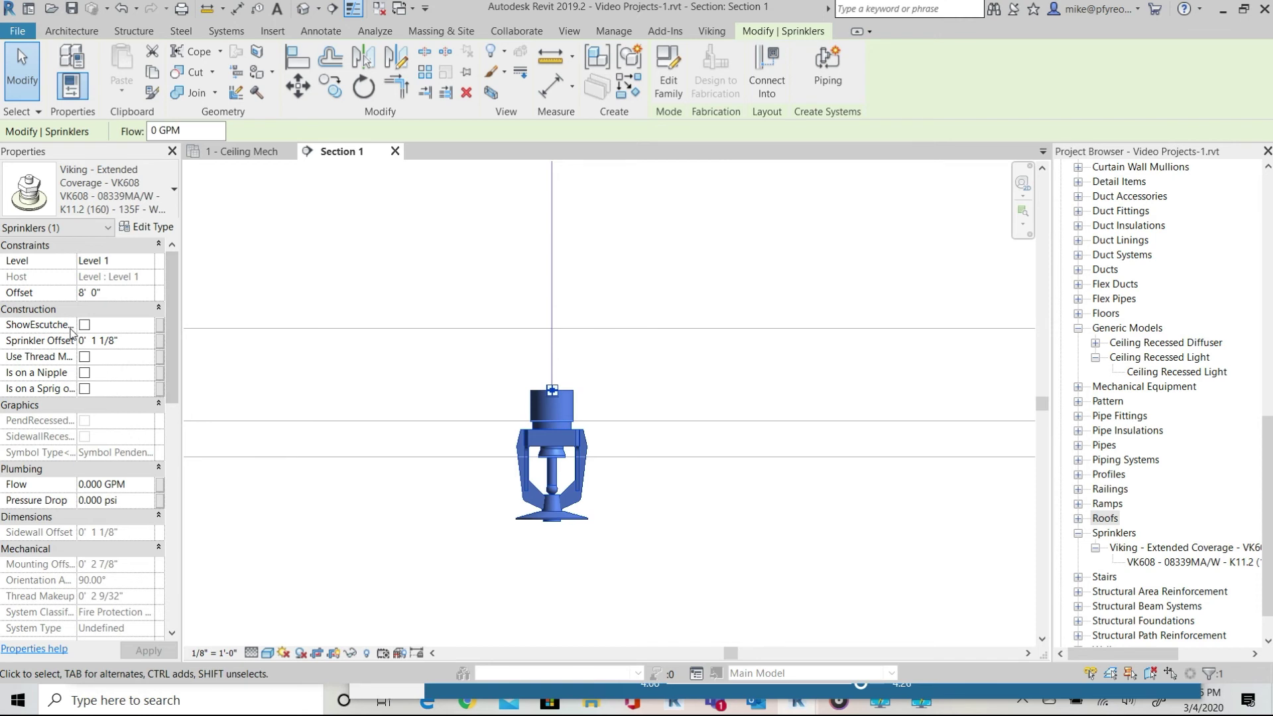
Turn on ShowEscutcheon for the VK608 sprinkler and deselect it to view the result
click(84, 325)
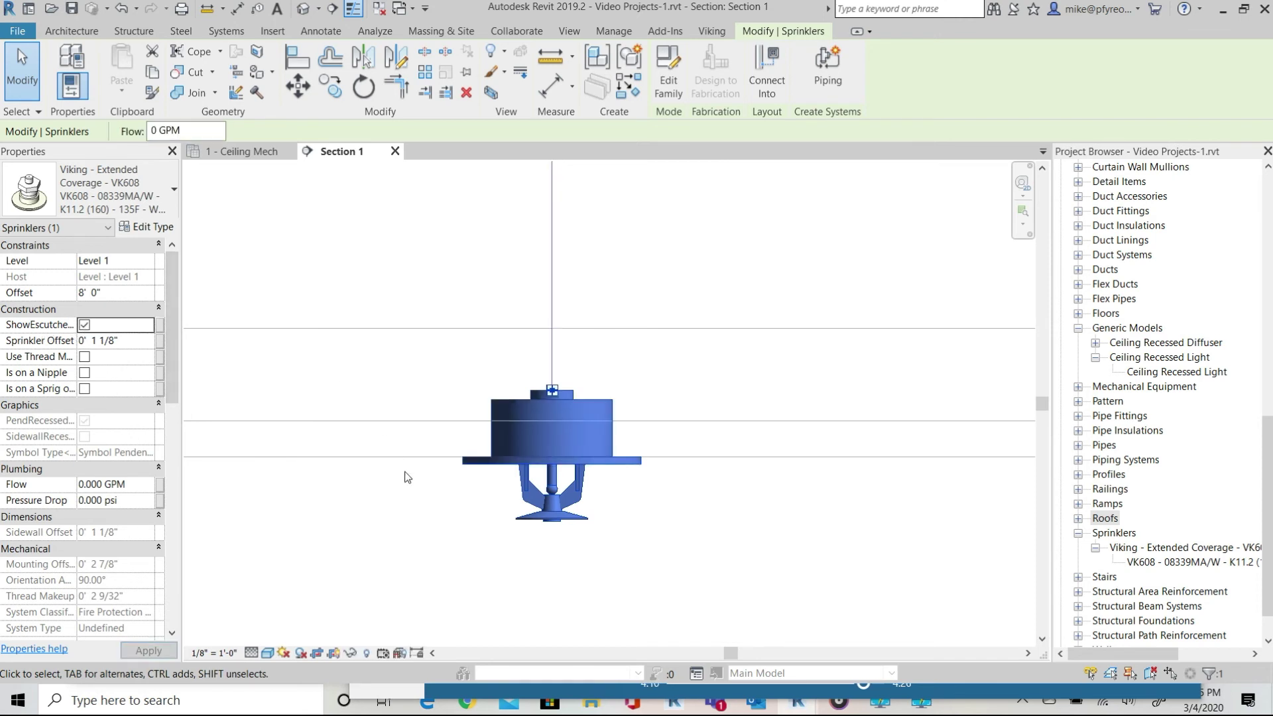
click(85, 325)
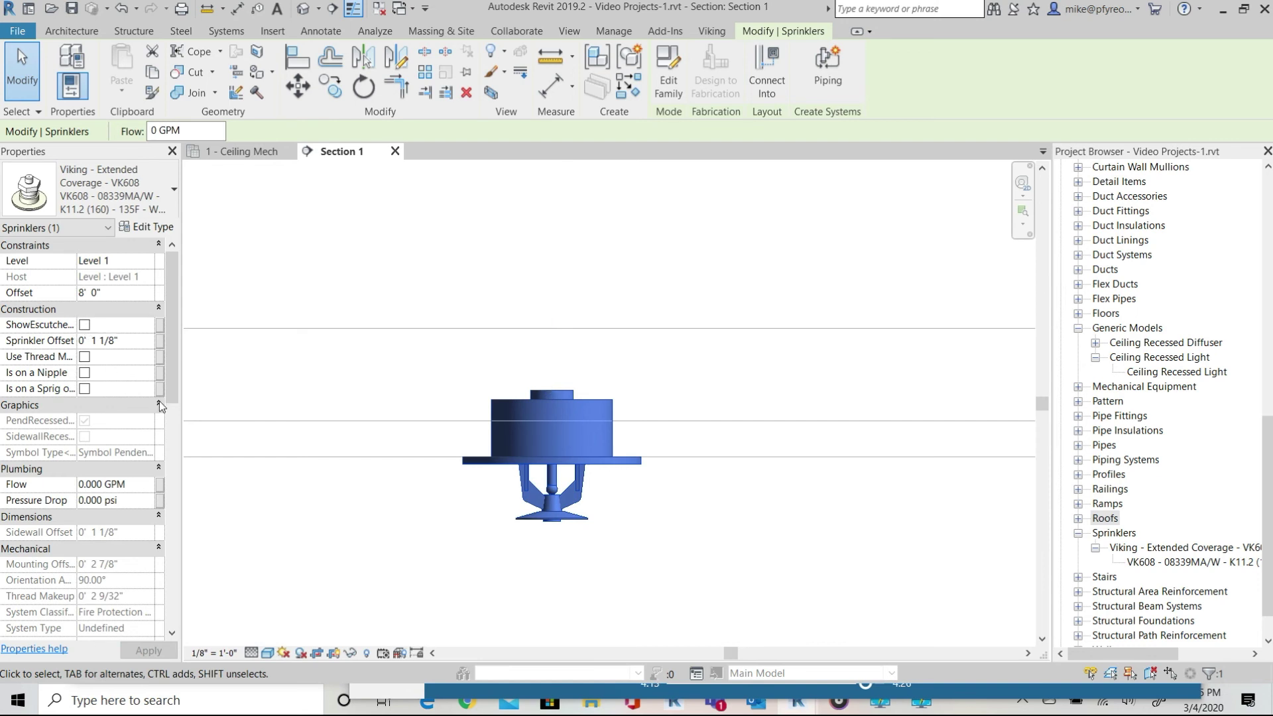
click(84, 325)
click(385, 484)
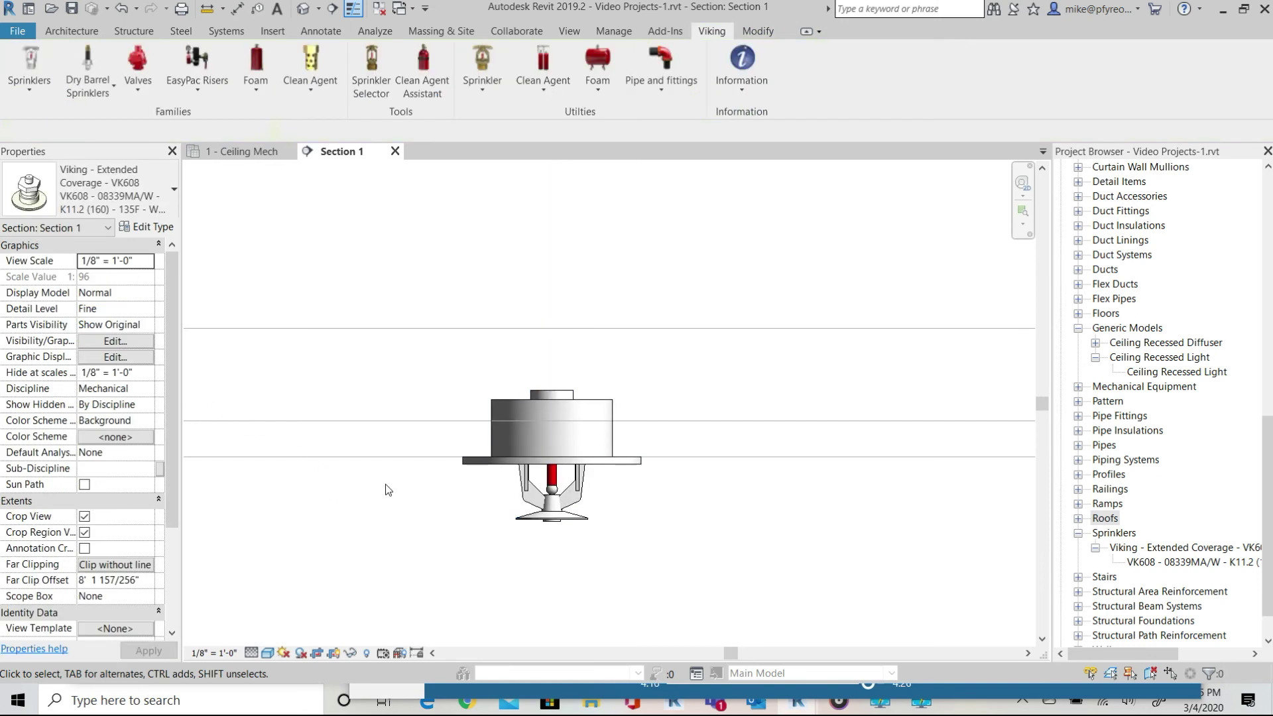